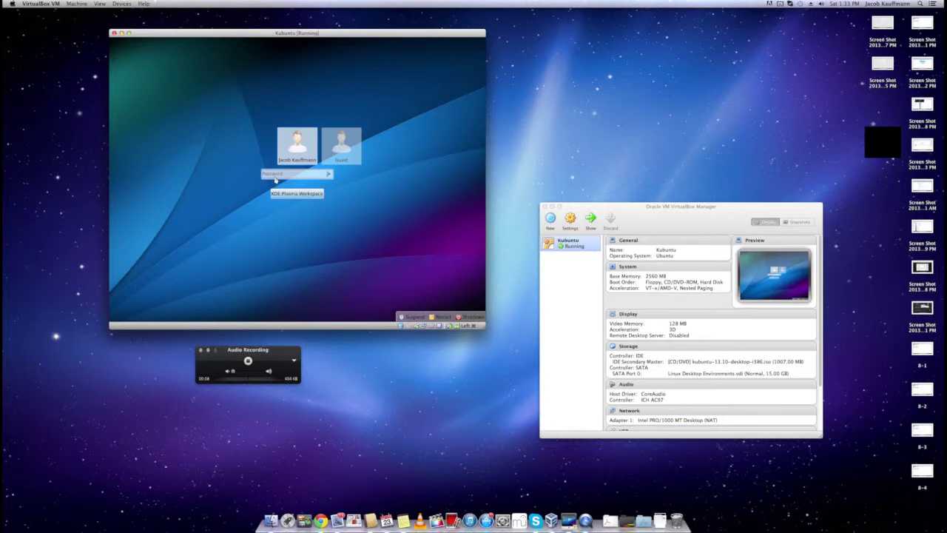
Log in to the Kubuntu session by entering the account password for the preselected user.
left_click(281, 175)
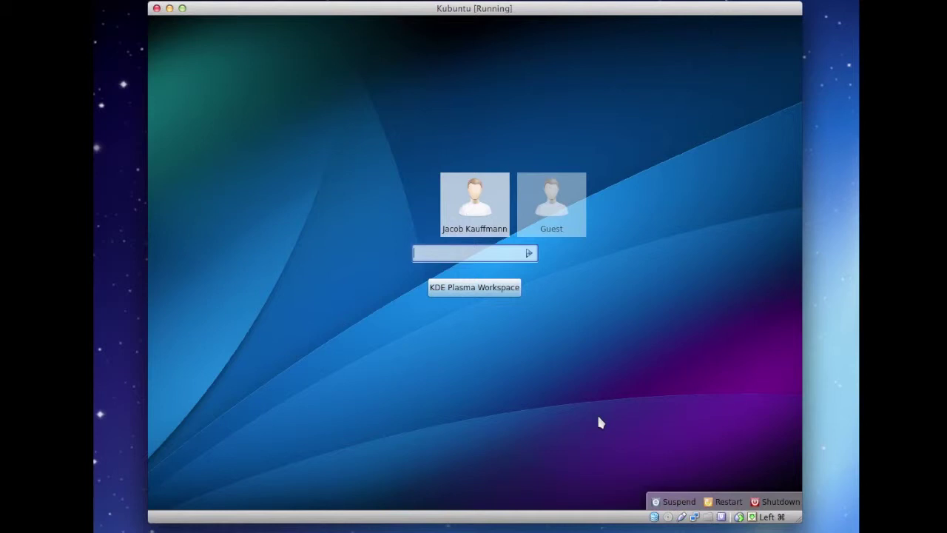
type("••••••••")
key("Return")
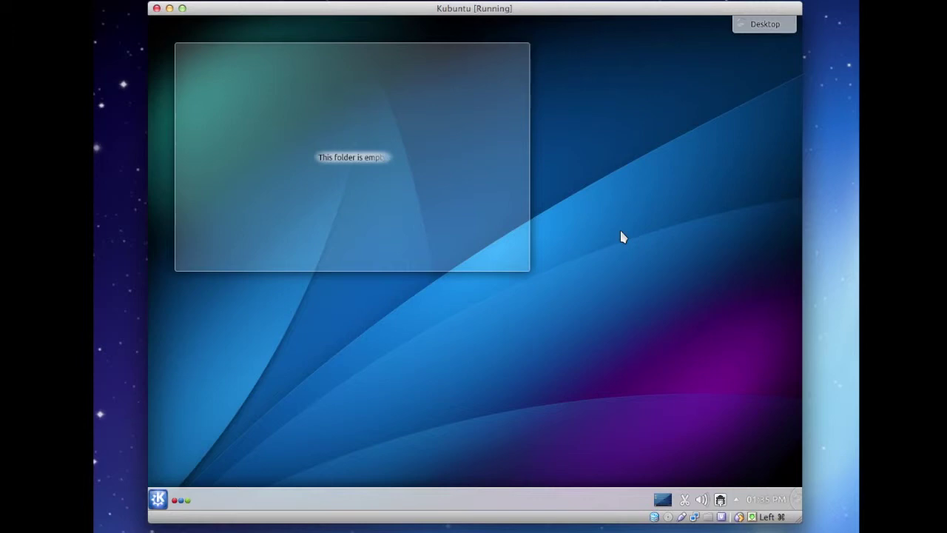
View the desktop shell's keyboard shortcut settings and close them without changing anything.
mouse_move(477, 230)
left_click(789, 23)
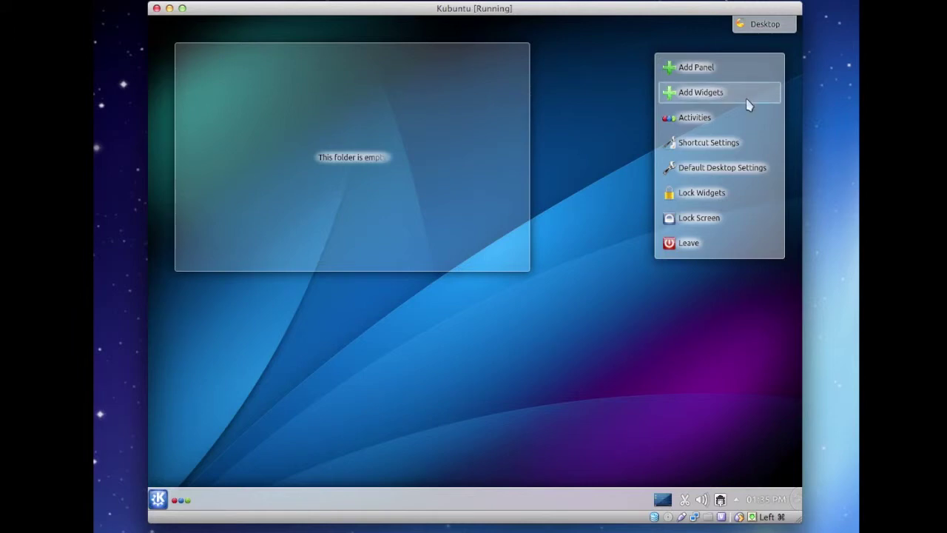
left_click(730, 143)
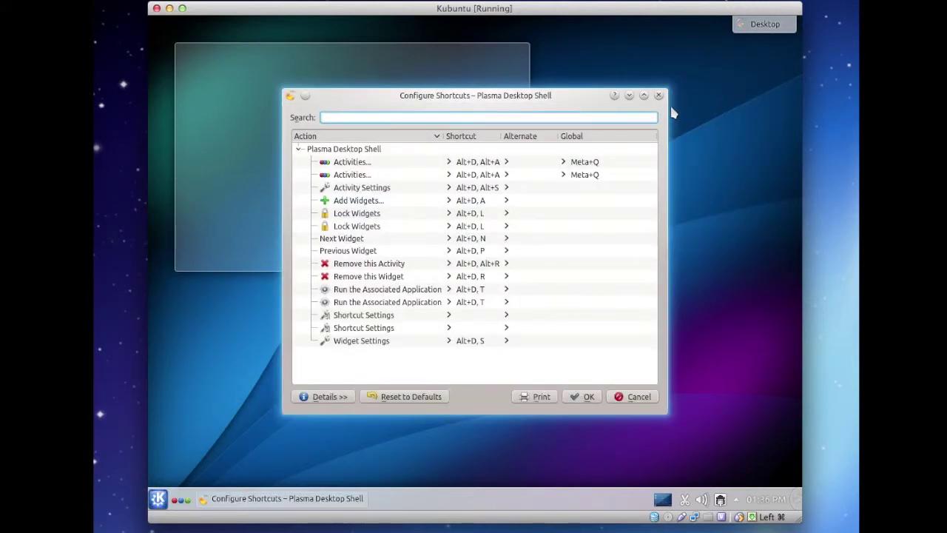
left_click(658, 95)
Add the Battery Monitor widget at the right edge of the desktop and close the widget browser.
left_click(686, 92)
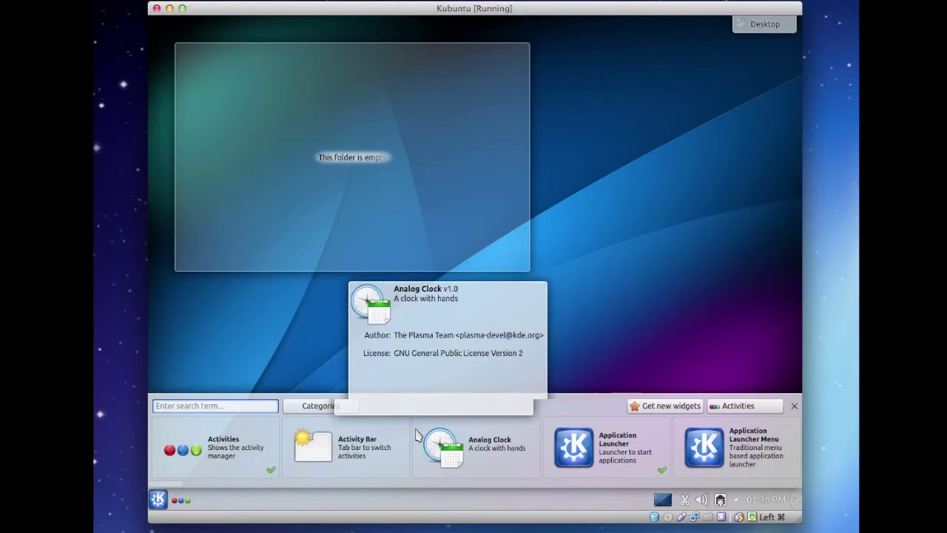
mouse_move(378, 455)
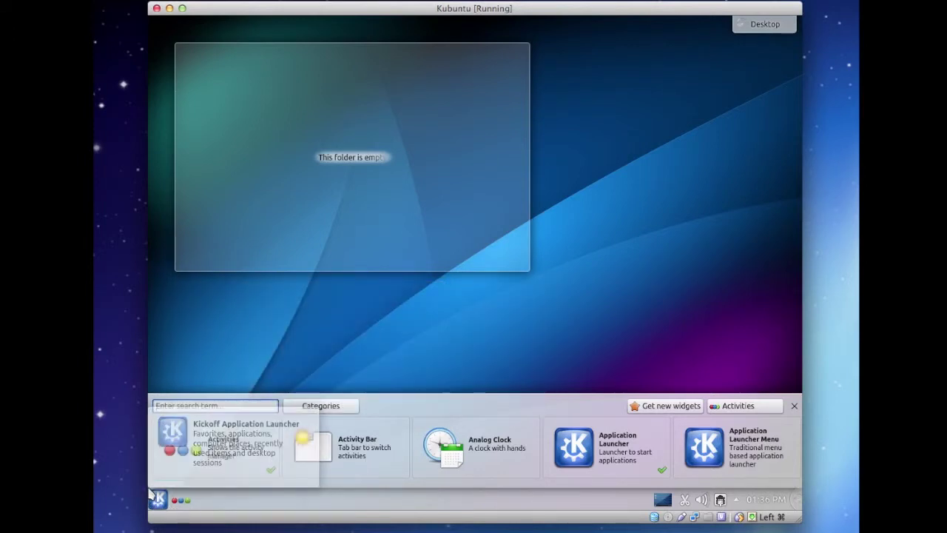
mouse_move(158, 478)
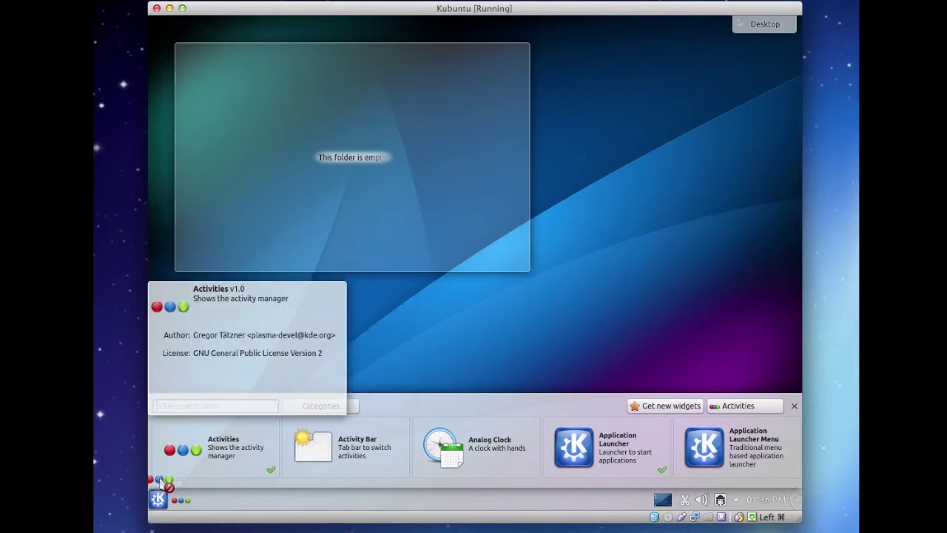
left_click_drag(162, 479, 207, 486)
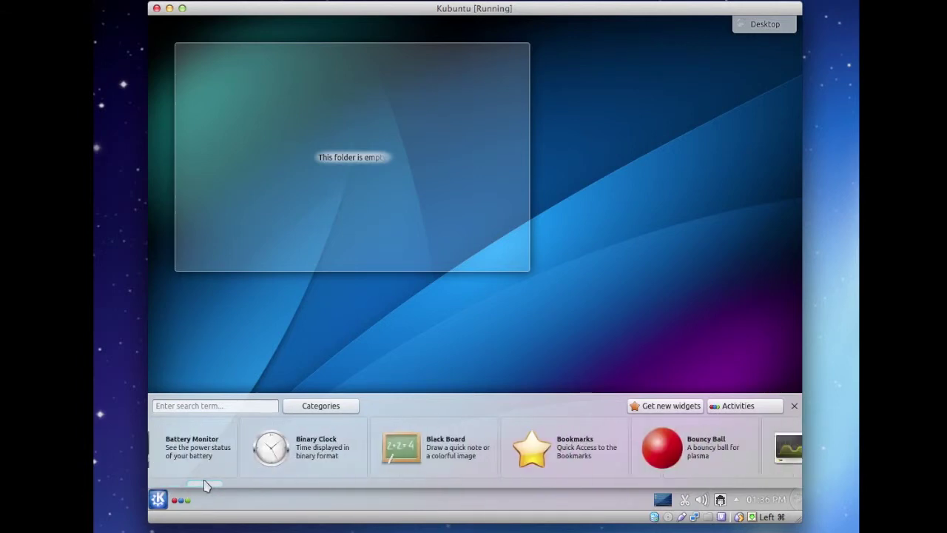
mouse_move(246, 438)
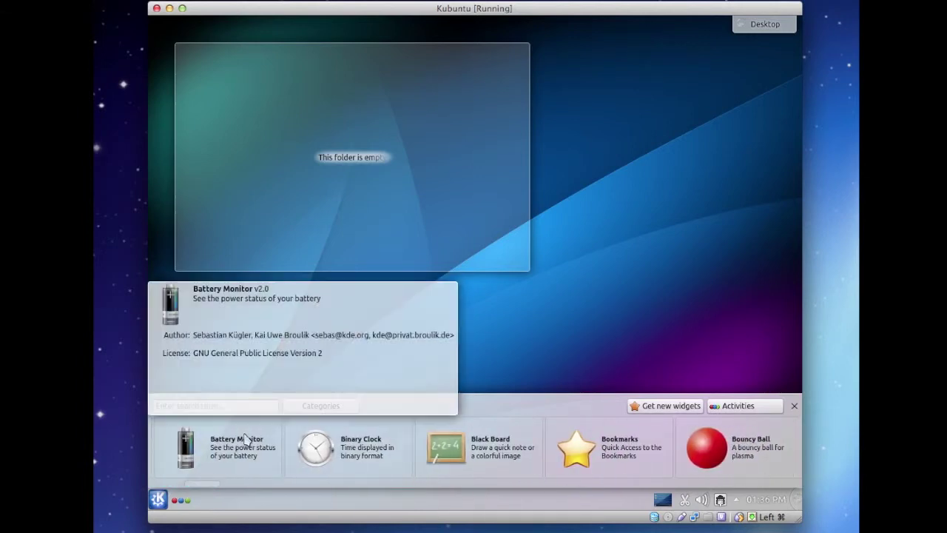
left_click_drag(246, 438, 798, 192)
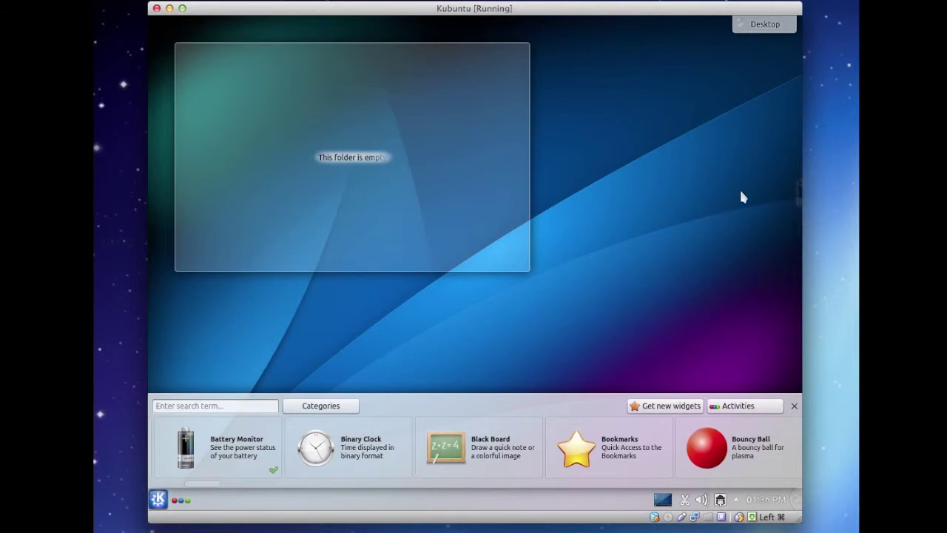
mouse_move(797, 215)
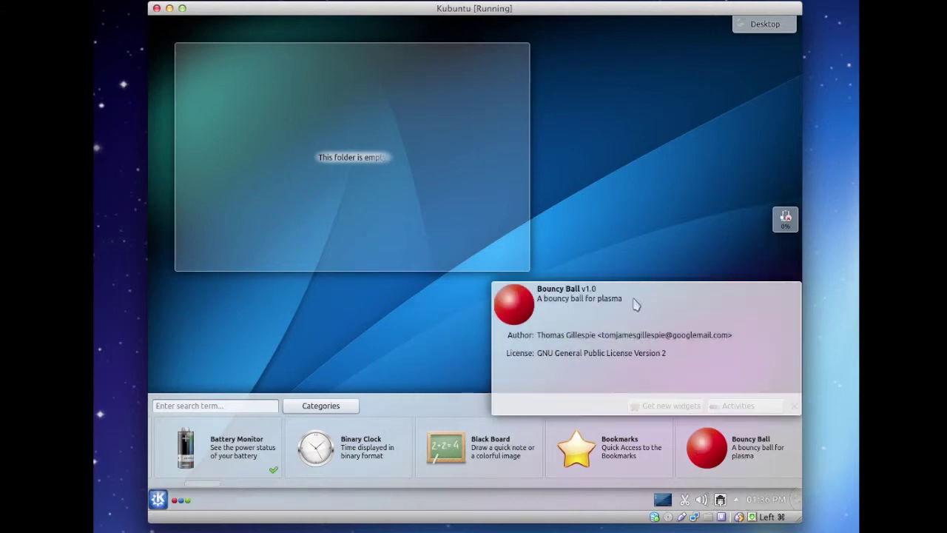
mouse_move(451, 460)
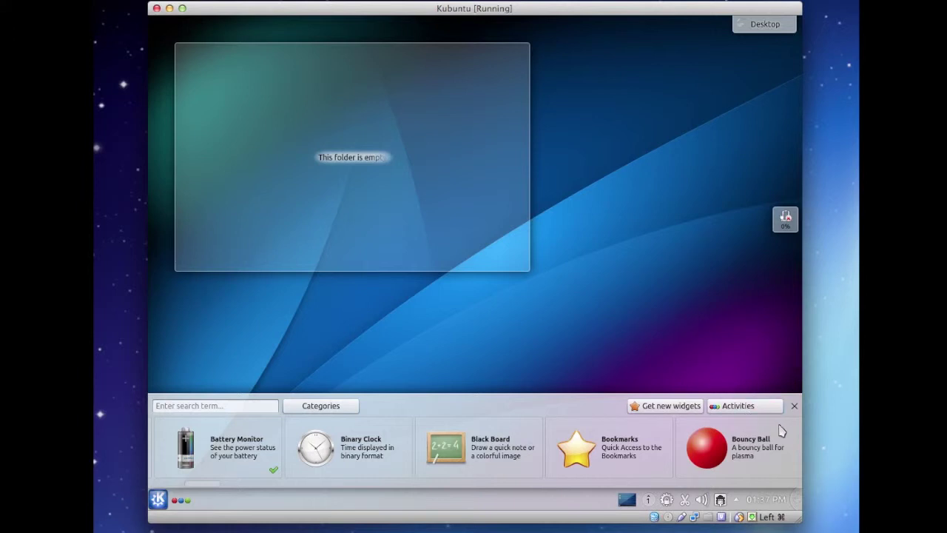
mouse_move(778, 429)
left_click(793, 405)
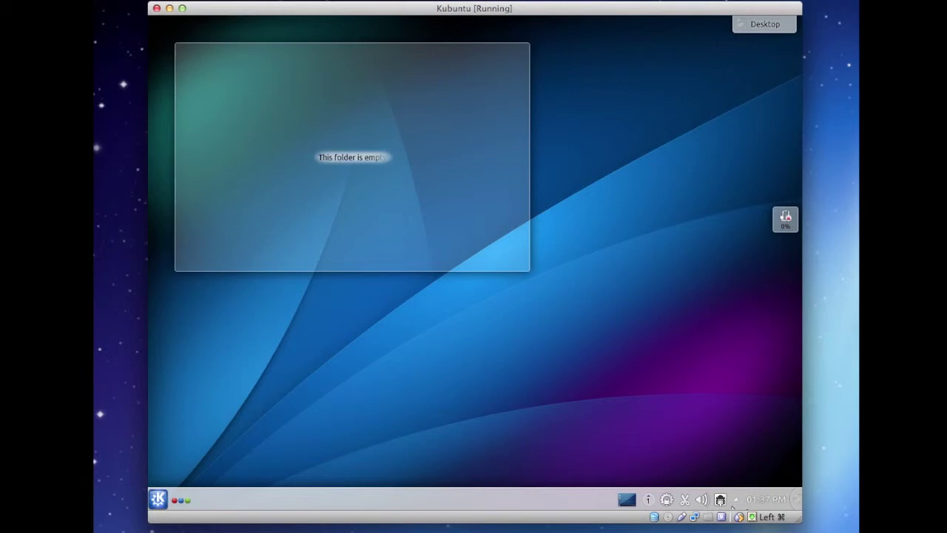
View the configuration options of the desktop's bottom panel and close them again.
left_click(796, 499)
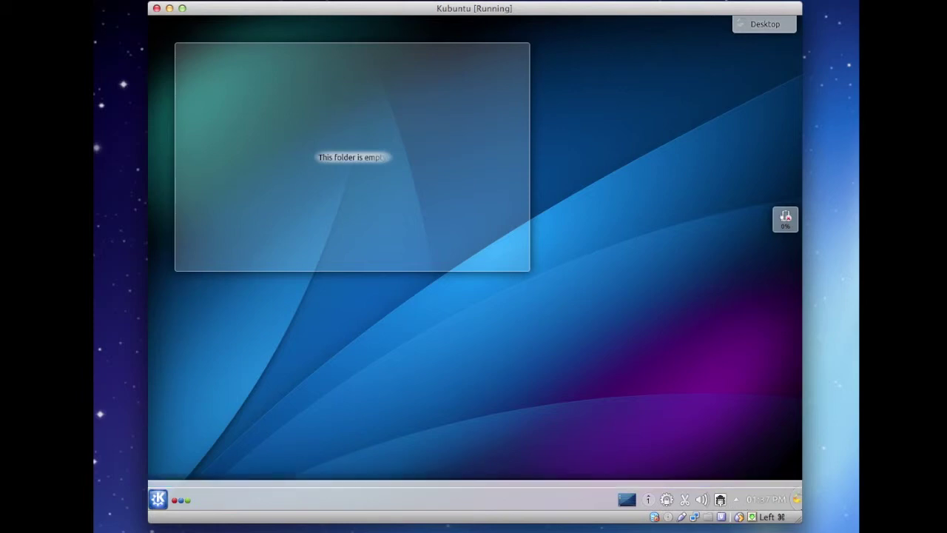
left_click(796, 499)
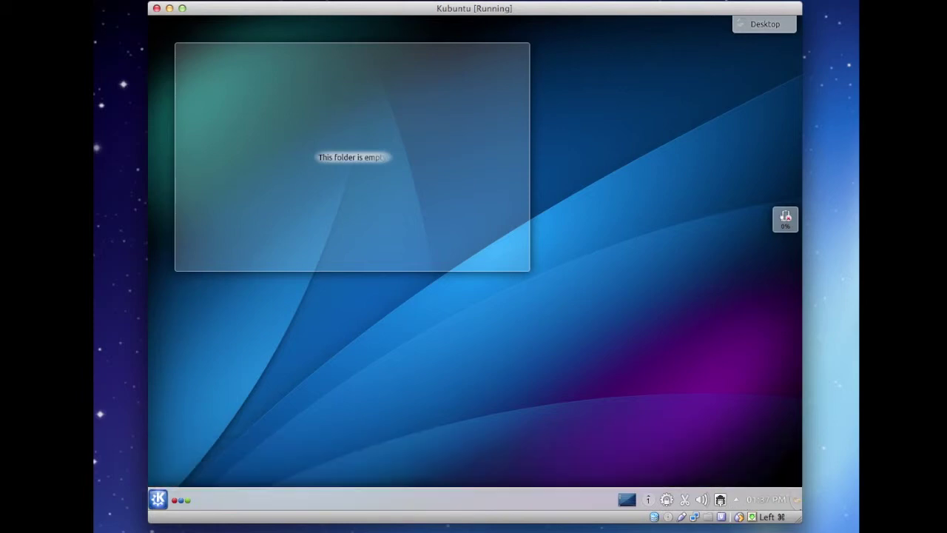
left_click(796, 499)
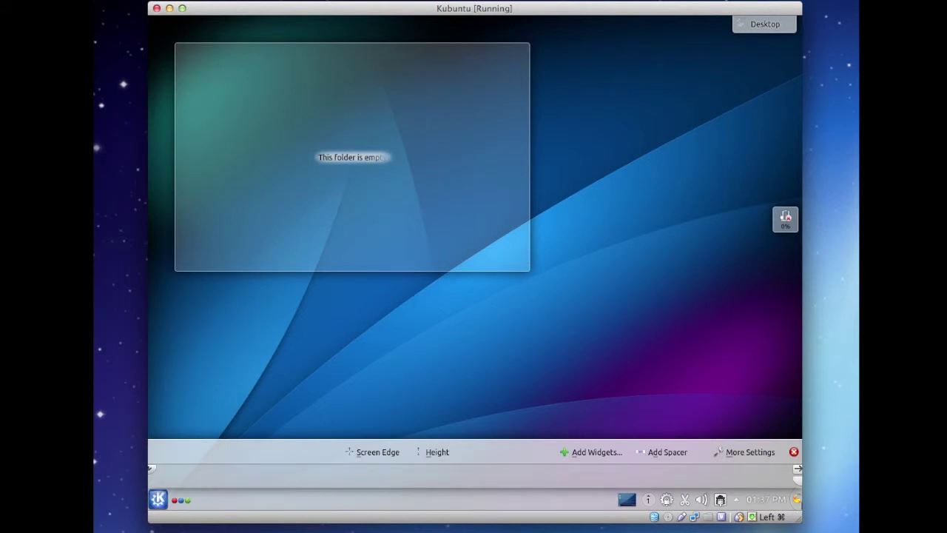
left_click(796, 500)
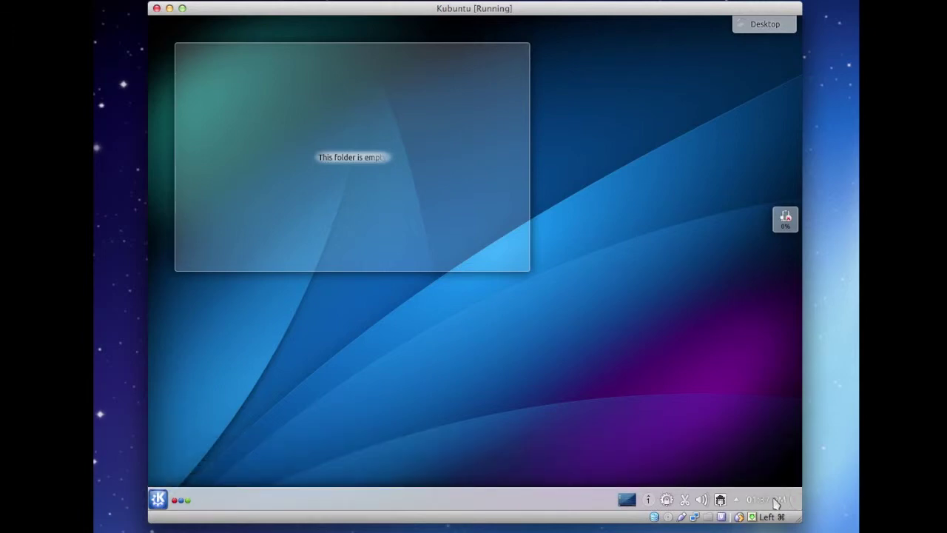
View the clock's calendar and the hidden entries of the system tray.
left_click(775, 503)
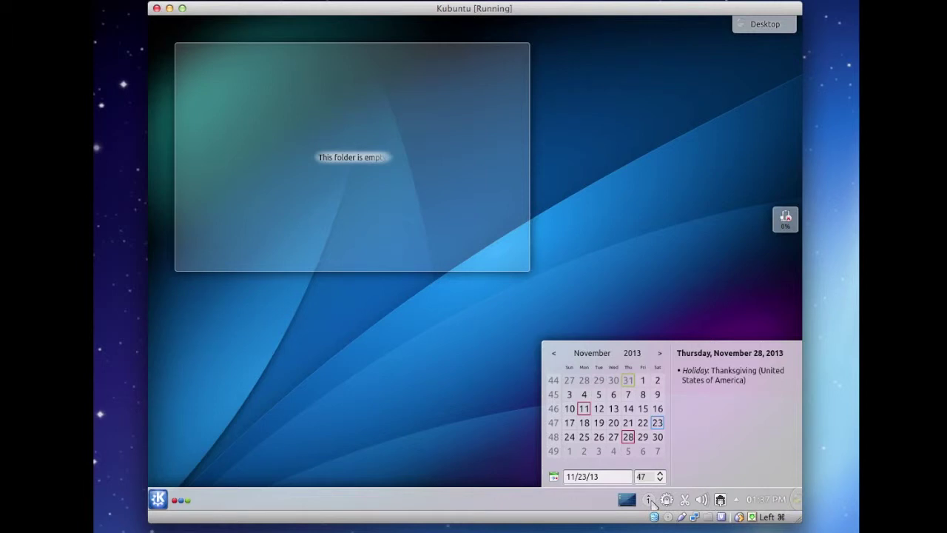
left_click(768, 503)
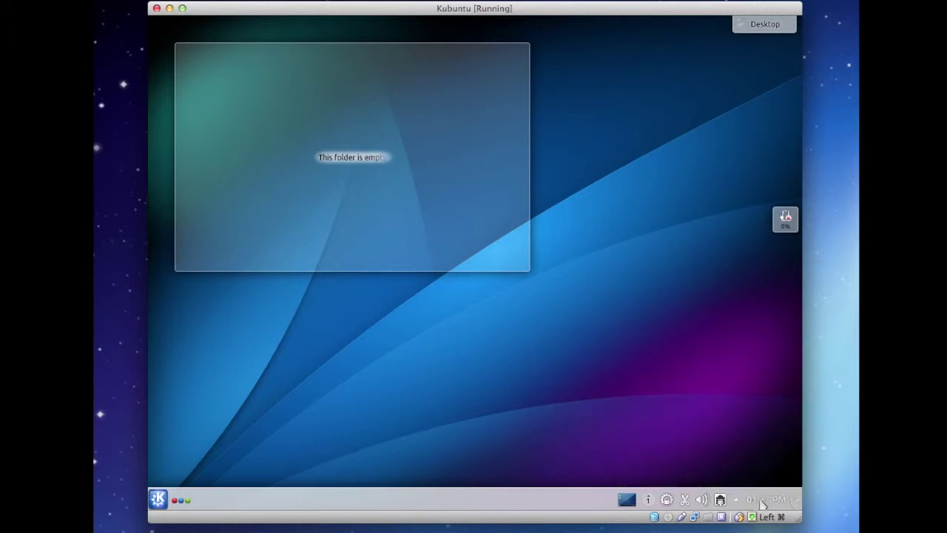
left_click(738, 500)
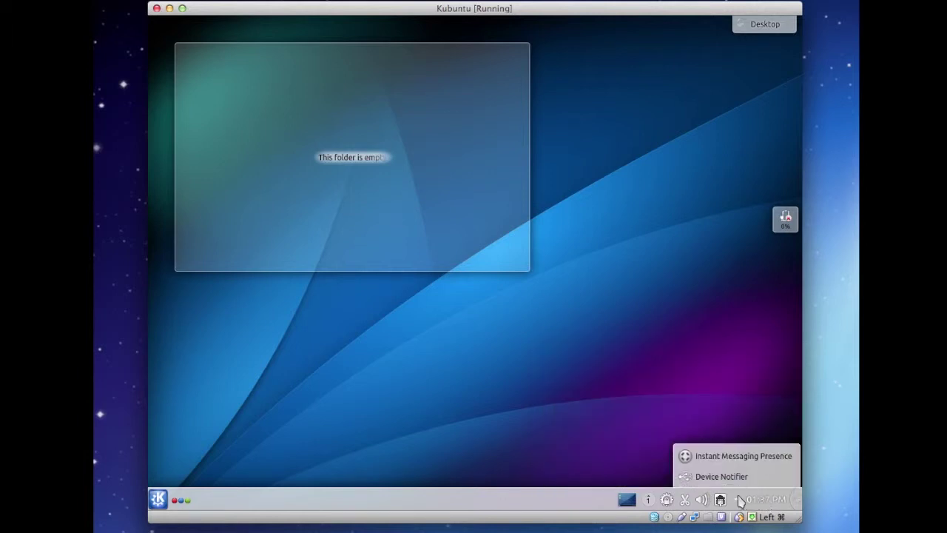
Check the system notification from the tray, close it, and look at the hidden tray entries' options.
left_click(648, 501)
left_click(649, 501)
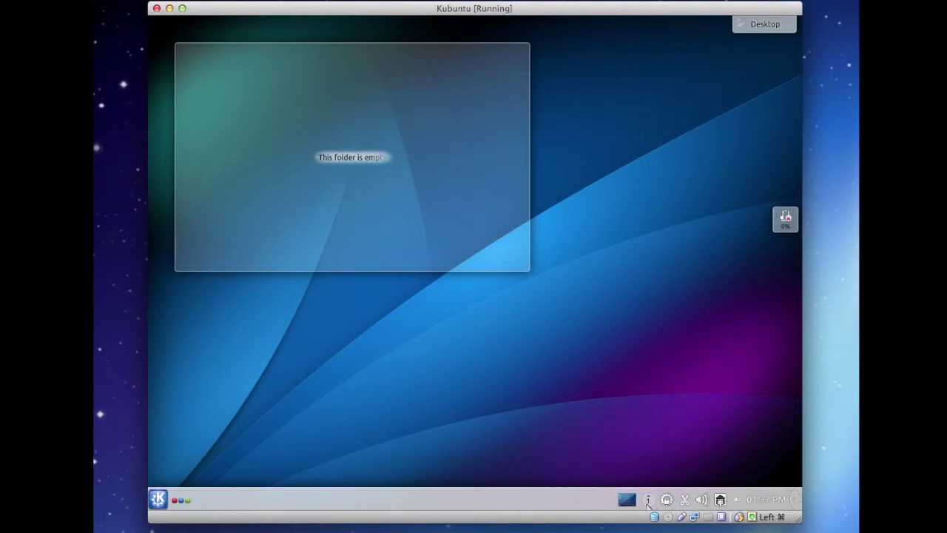
left_click(649, 500)
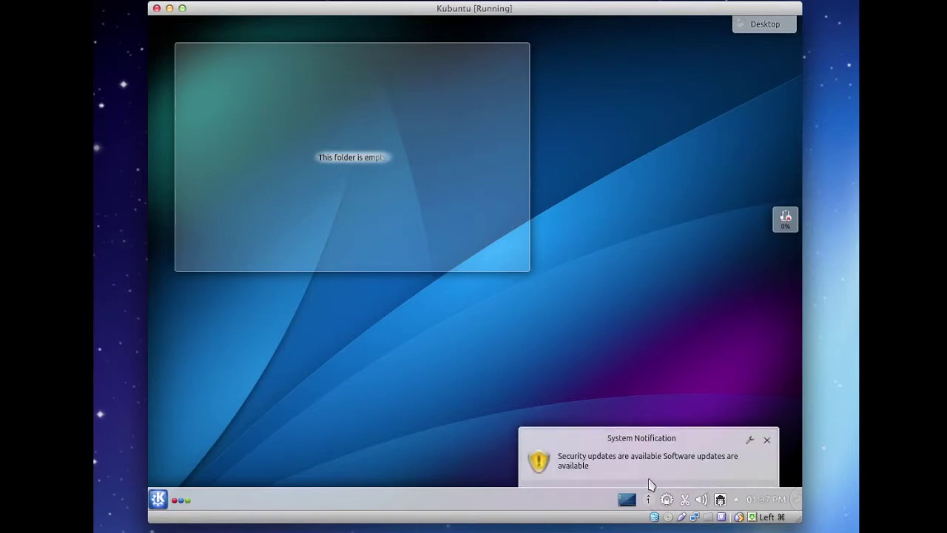
left_click(651, 502)
left_click(734, 501)
right_click(734, 500)
key("Escape")
View the network management options, the active network connections and the clipboard contents from the system tray.
right_click(720, 501)
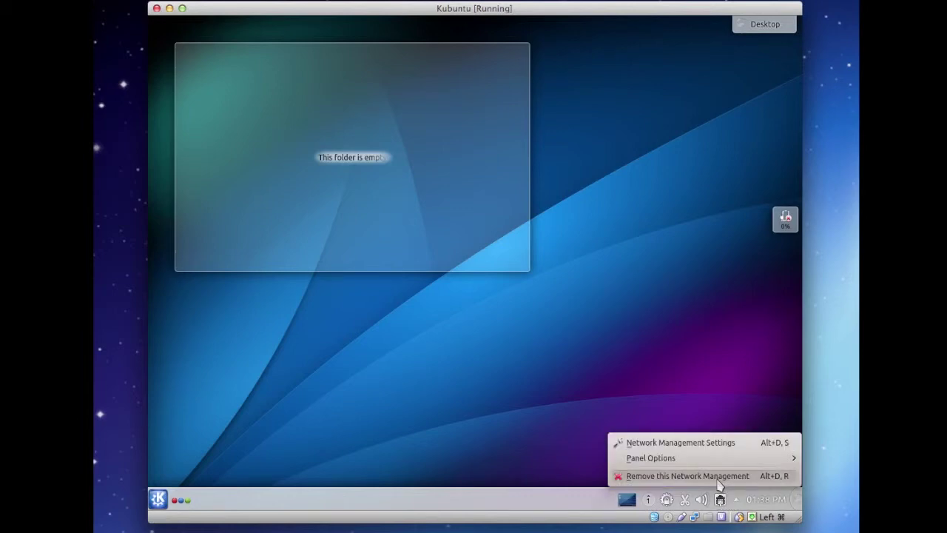
left_click(721, 500)
left_click(721, 501)
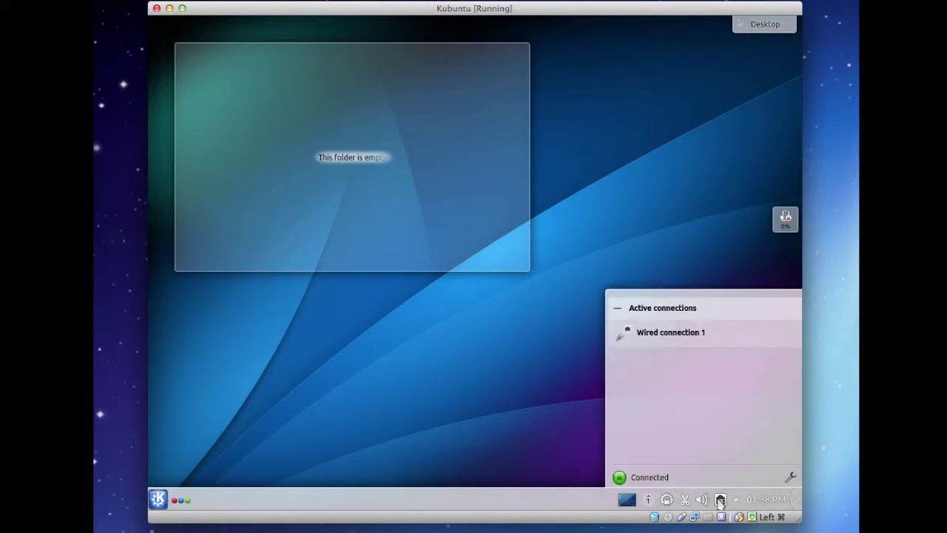
left_click(721, 502)
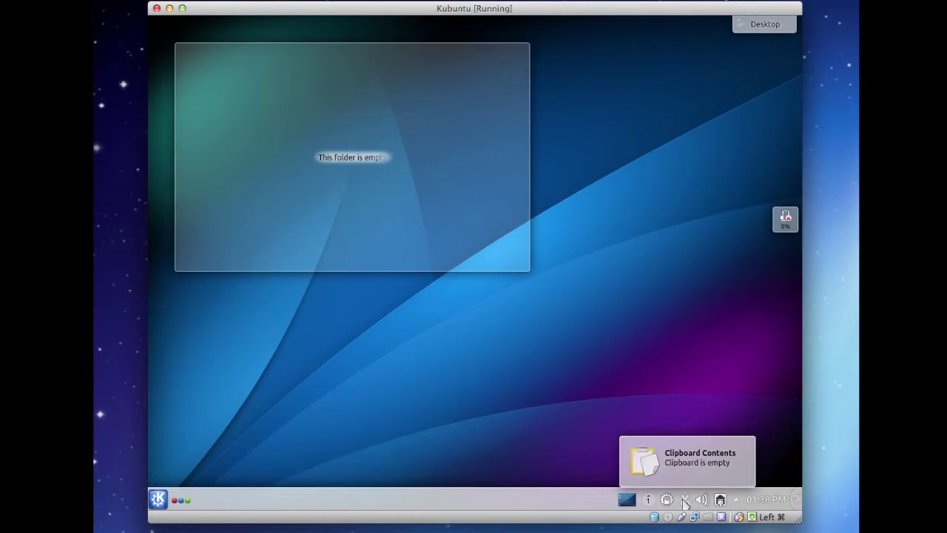
left_click(685, 502)
left_click(684, 502)
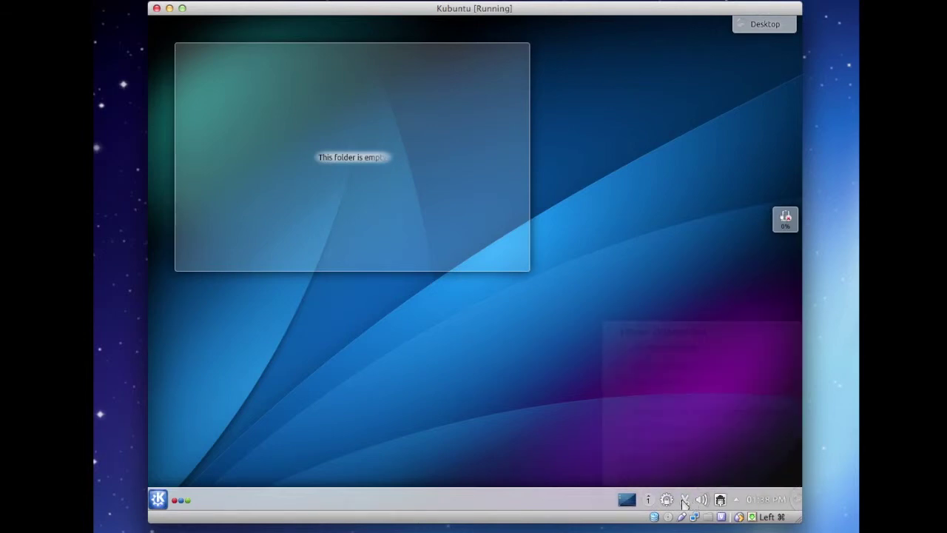
Look at the Show Desktop widget's options and the activity manager, closing both again.
right_click(623, 503)
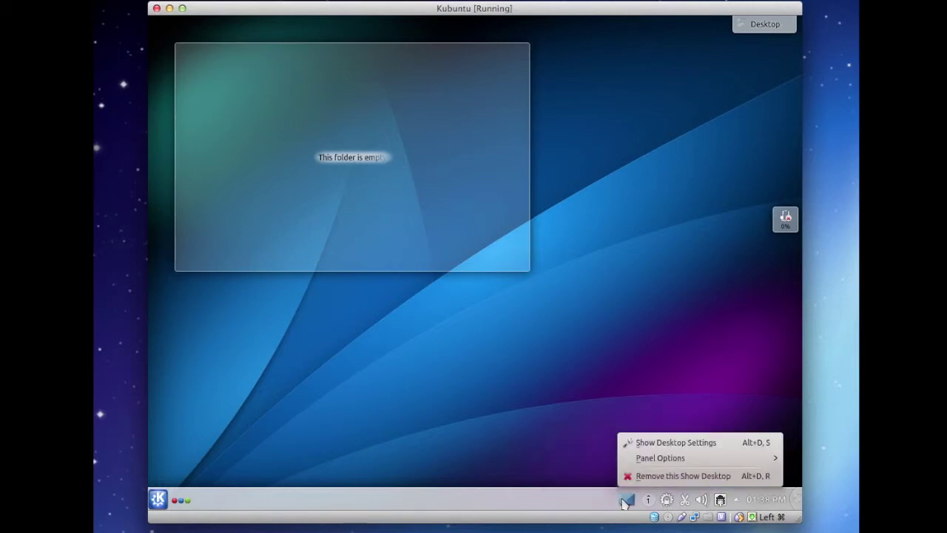
left_click(623, 503)
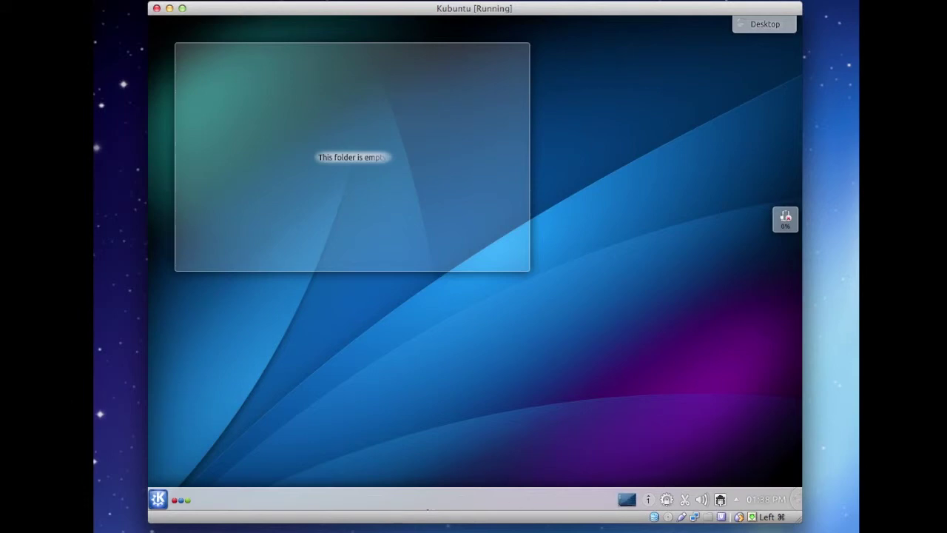
left_click(181, 503)
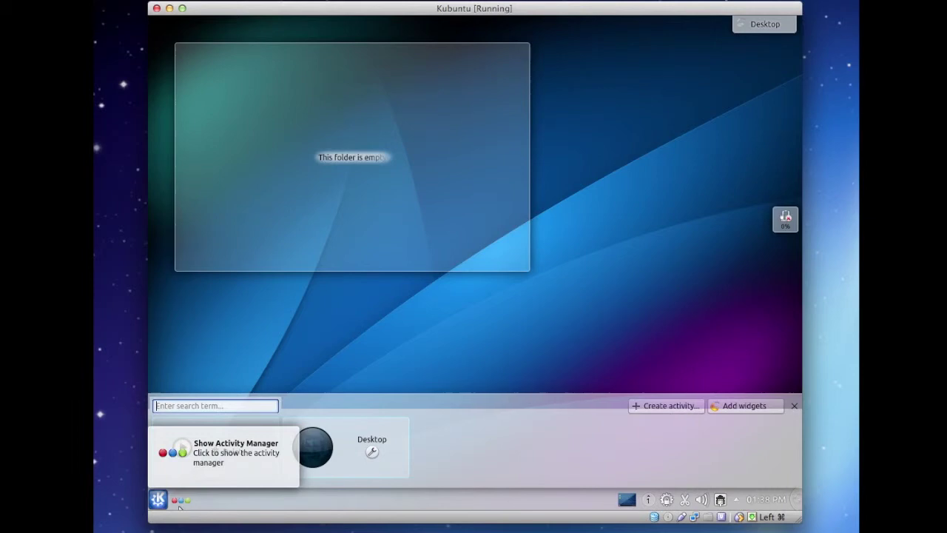
right_click(179, 508)
key("Escape")
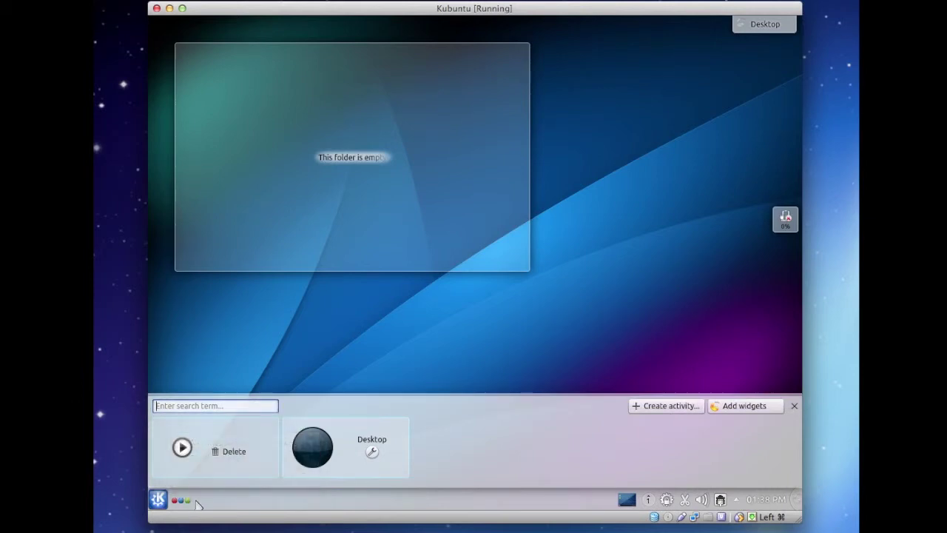
left_click(189, 502)
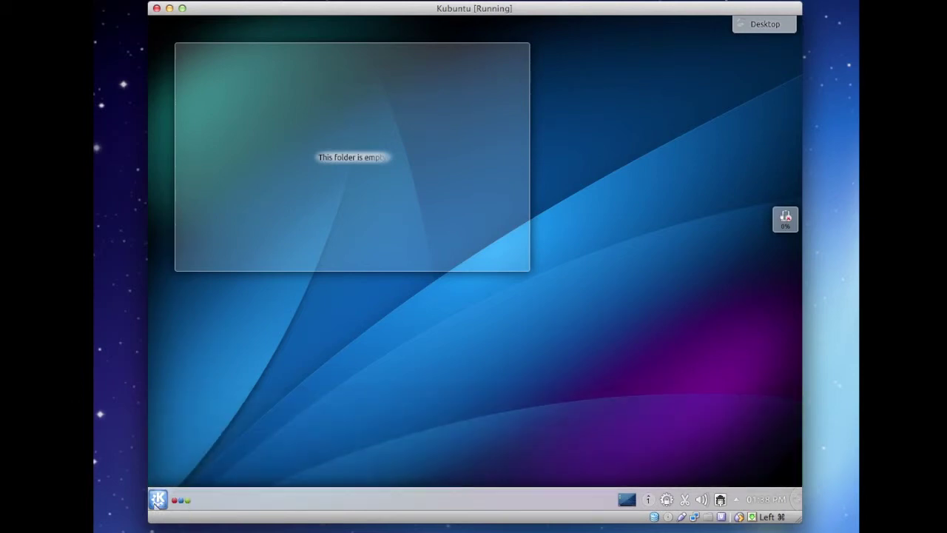
Open the application launcher and view its Computer section with system applications and places.
left_click(156, 500)
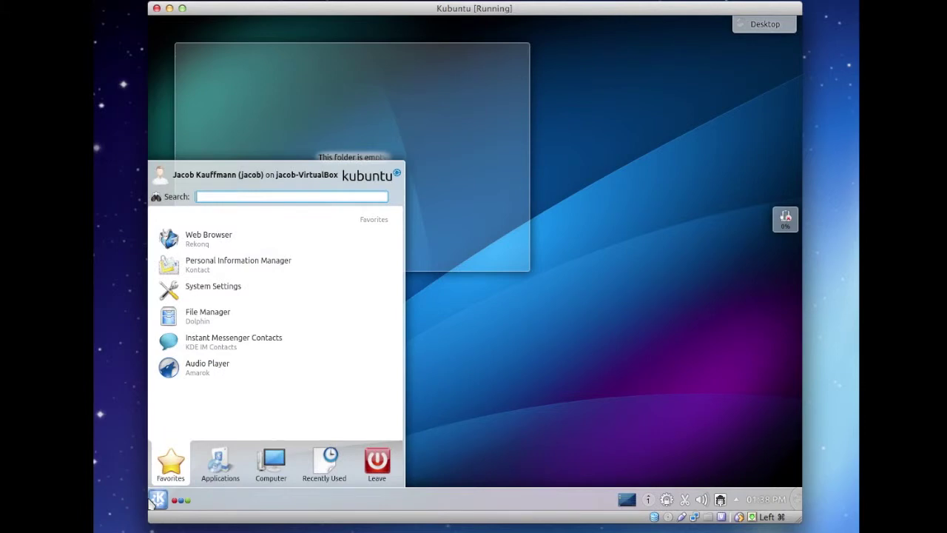
left_click(158, 503)
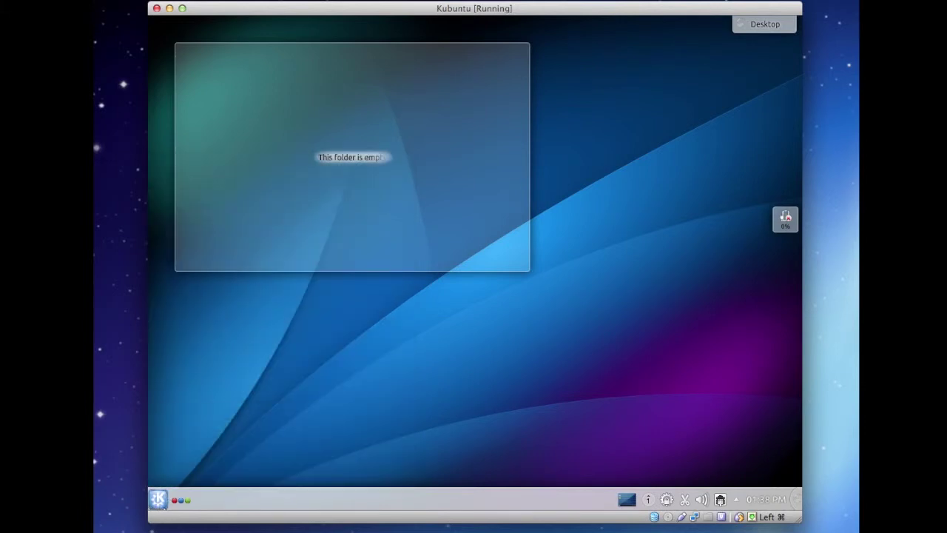
left_click(159, 503)
left_click(159, 503)
left_click(159, 501)
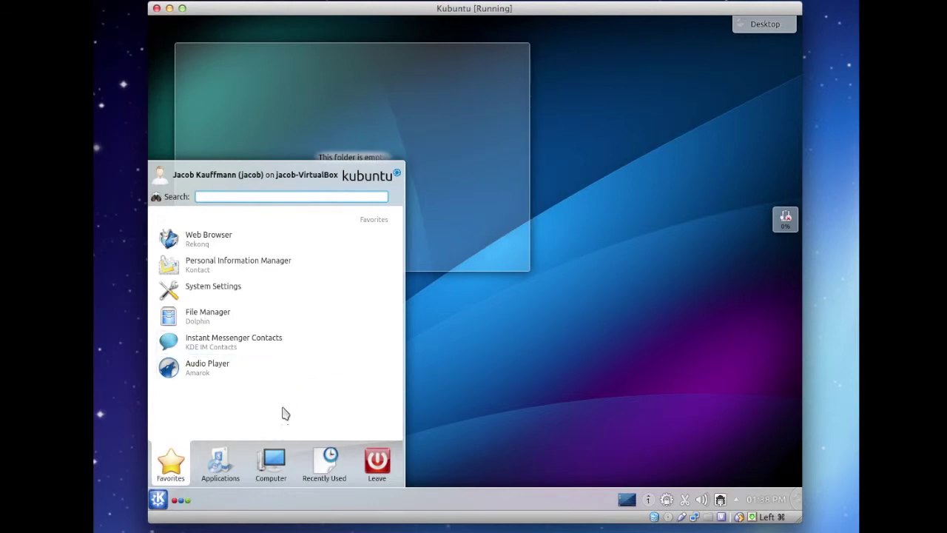
left_click(271, 460)
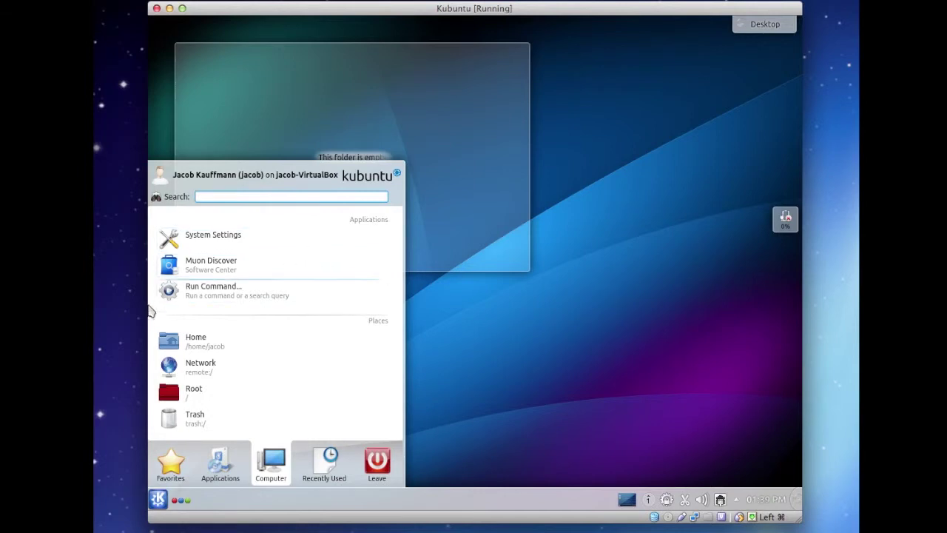
Open the Dolphin file manager from the launcher's favorites, look inside the Documents folder and return to Home.
left_click(170, 460)
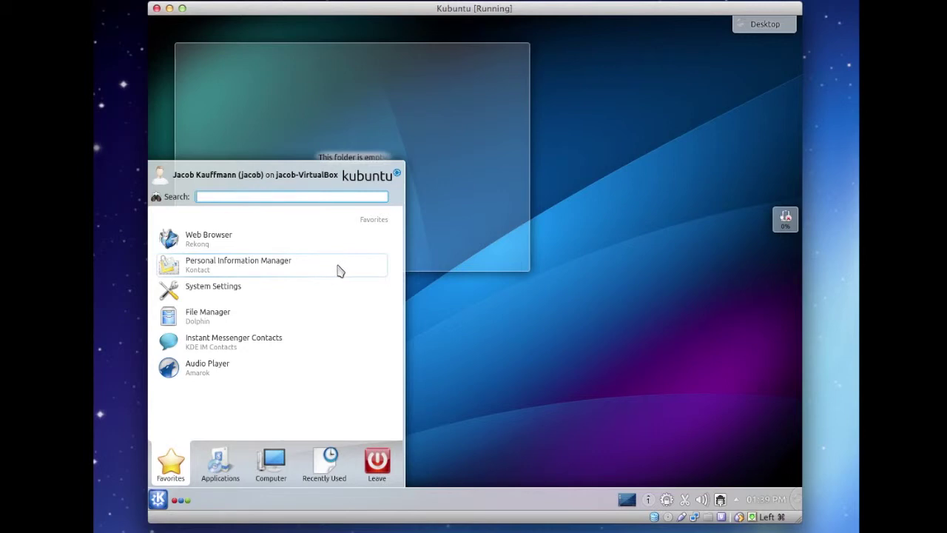
left_click(322, 318)
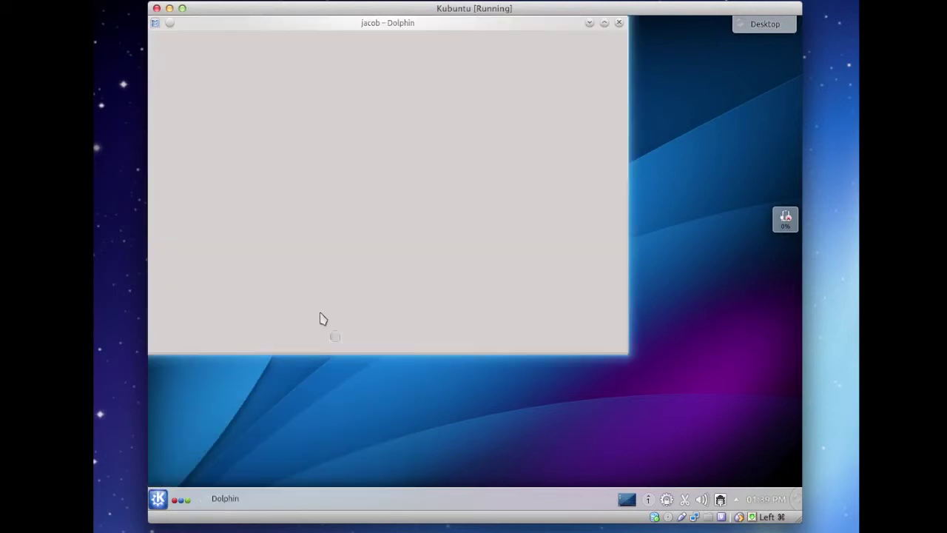
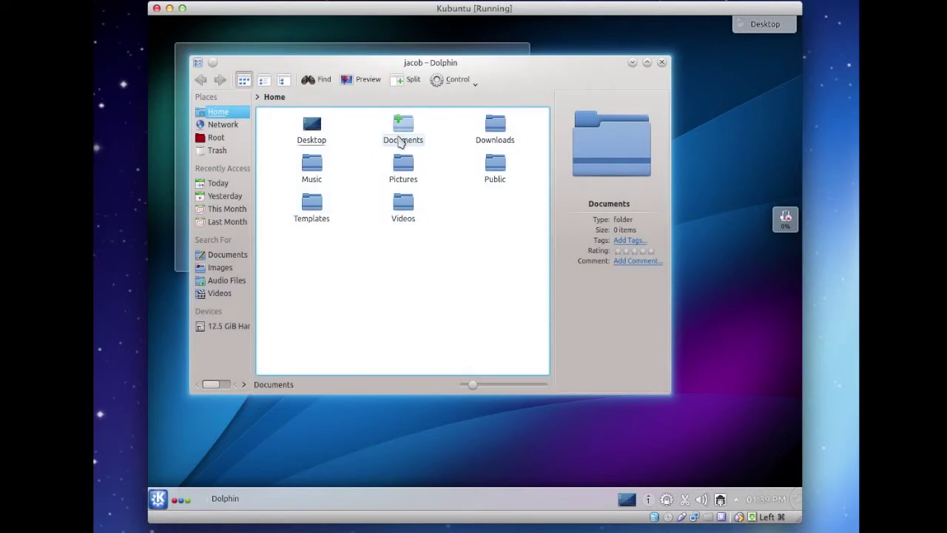
left_click(399, 141)
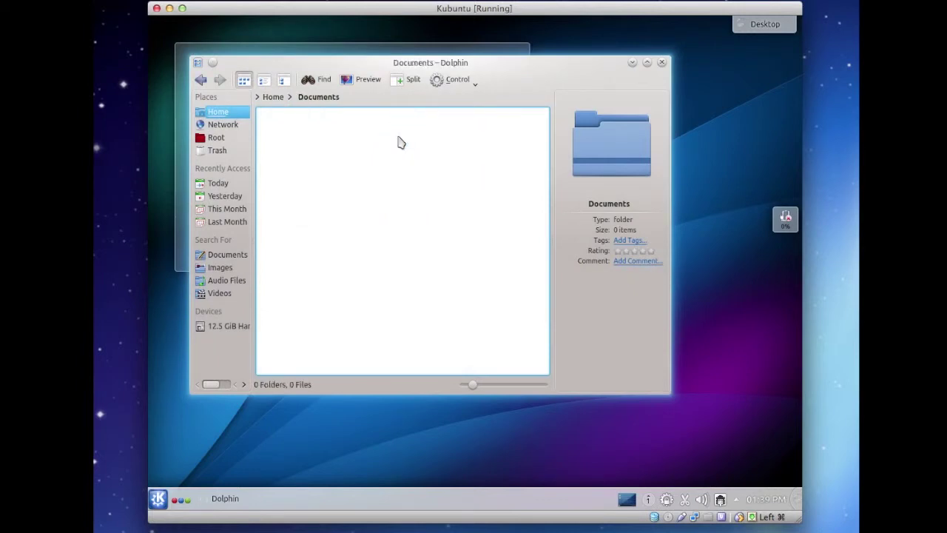
left_click(271, 98)
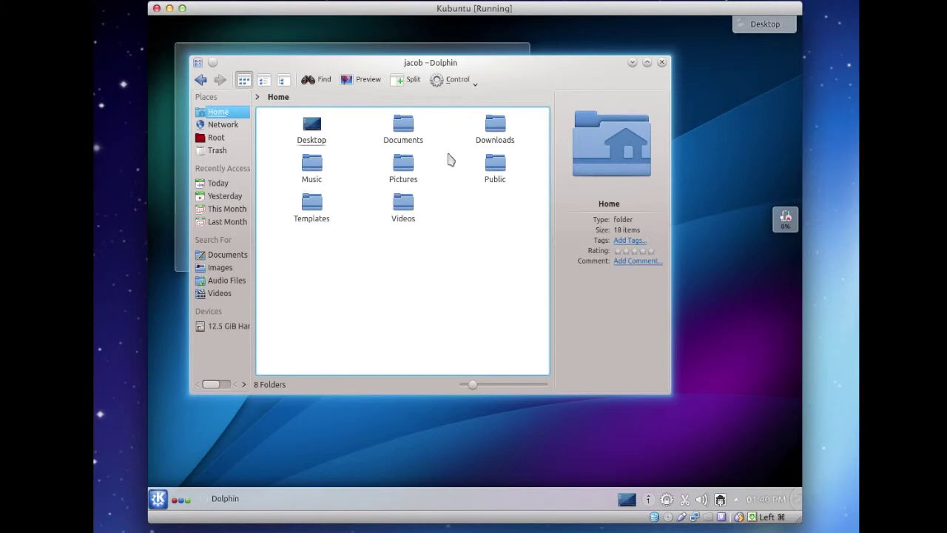
Select the Pictures and Documents folders in Home together, adding Downloads to the selection and removing it again.
left_click(394, 159)
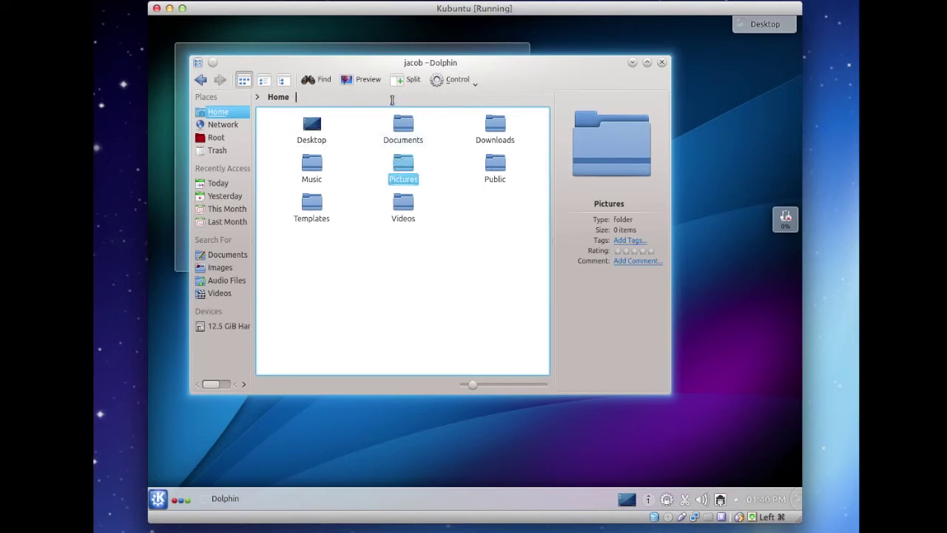
left_click(399, 125)
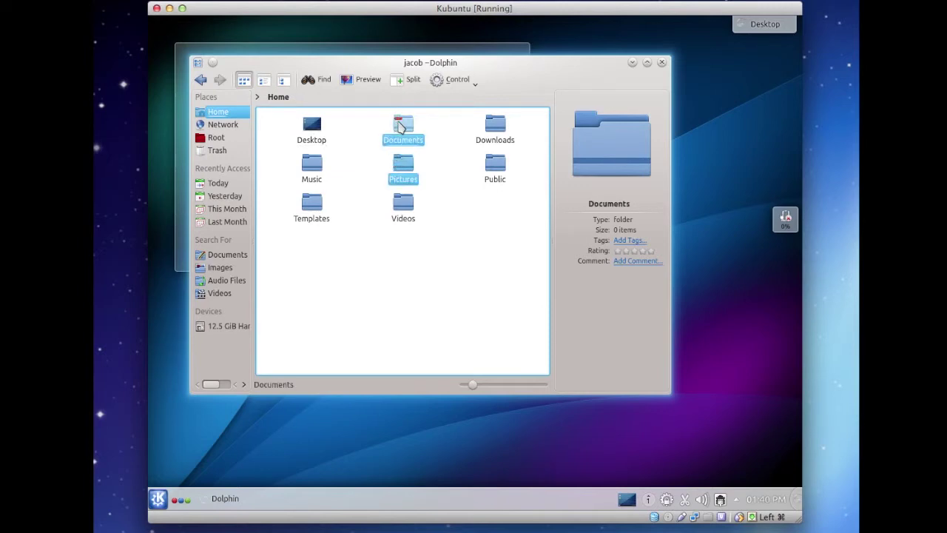
left_click(490, 122, "ctrl")
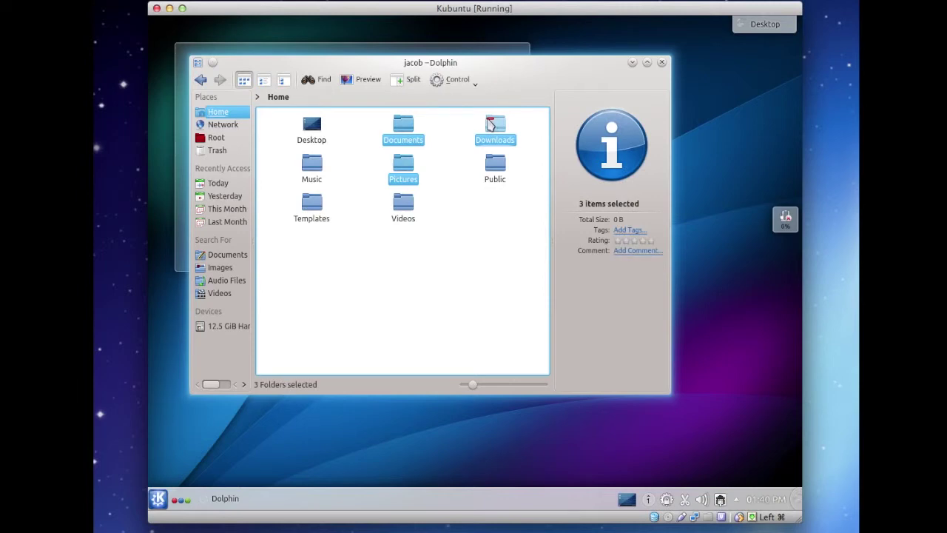
left_click(490, 124, "ctrl")
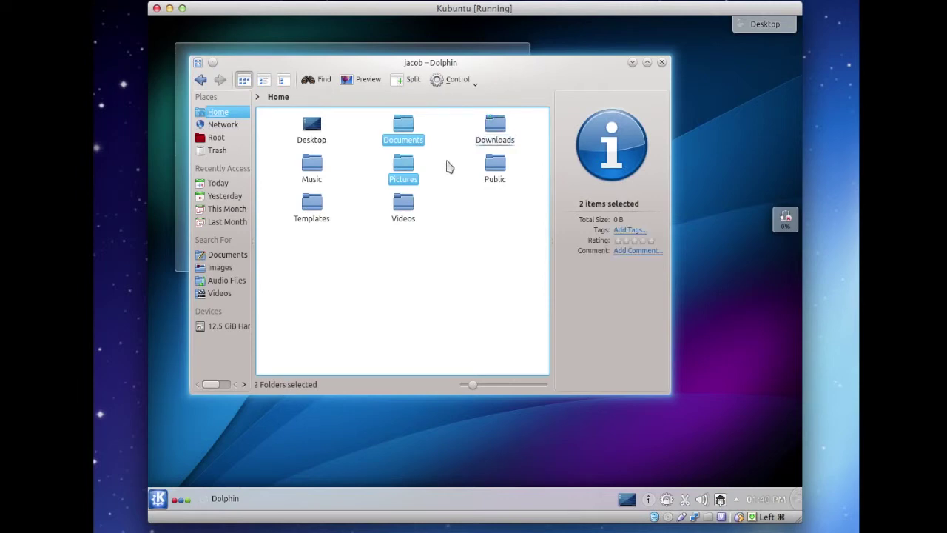
Try dropping the selected folders onto an empty area of Home, cancel the copy or link choice and clear the selection.
left_click_drag(403, 176, 403, 251)
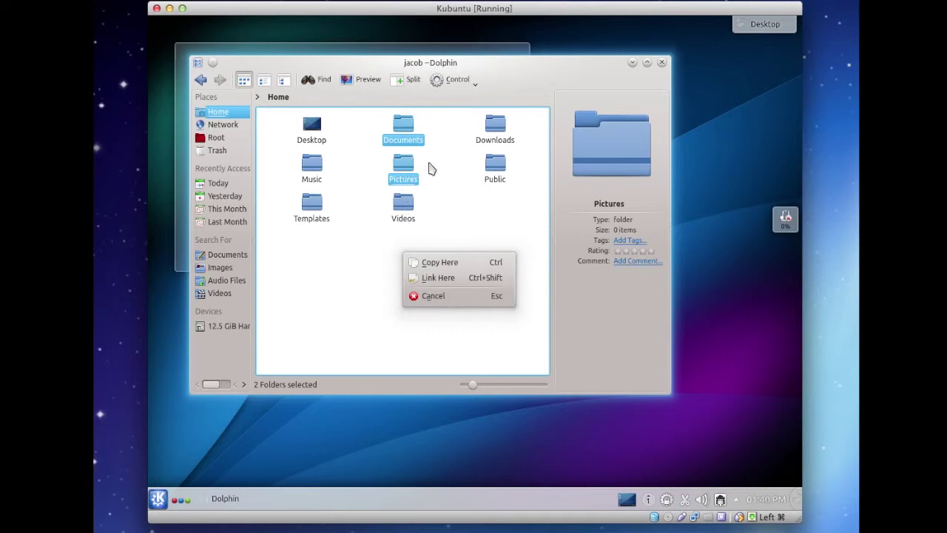
key("Escape")
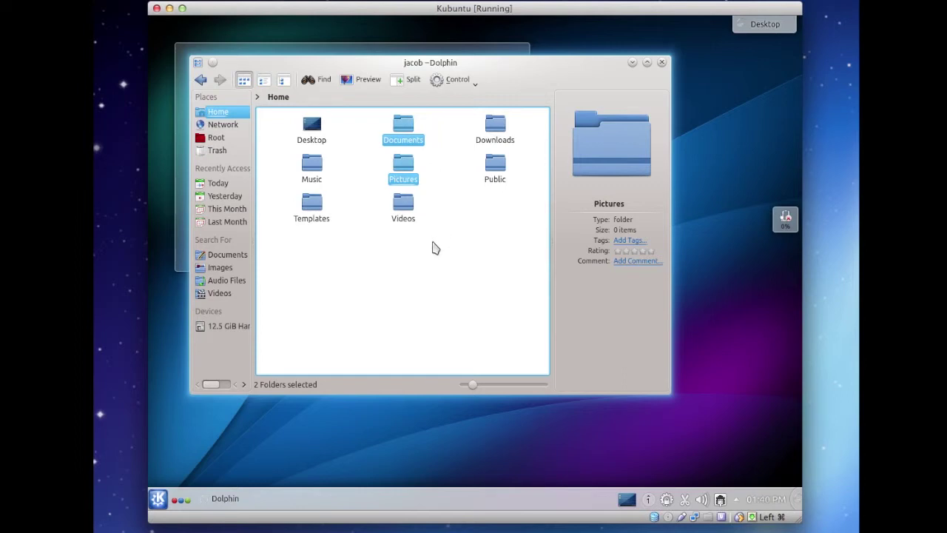
left_click(373, 344)
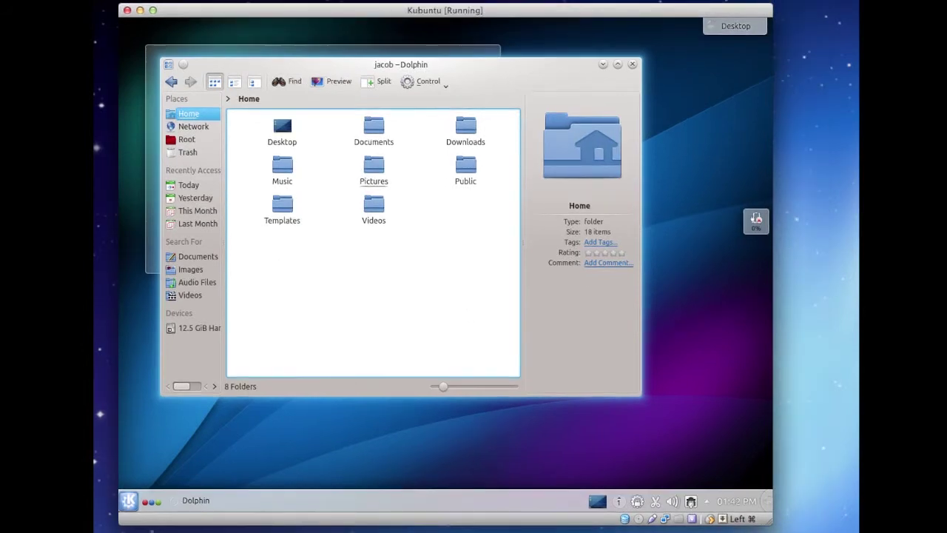
Switch to Activity Monitor on the host Mac, examine the CPU usage of the running processes, and return to the Kubuntu window.
key("F4")
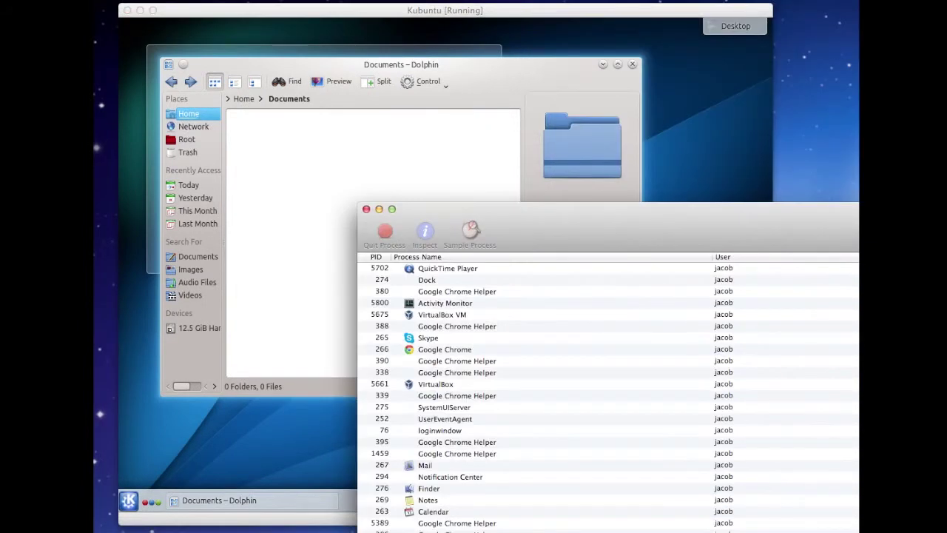
left_click_drag(771, 464, 673, 522)
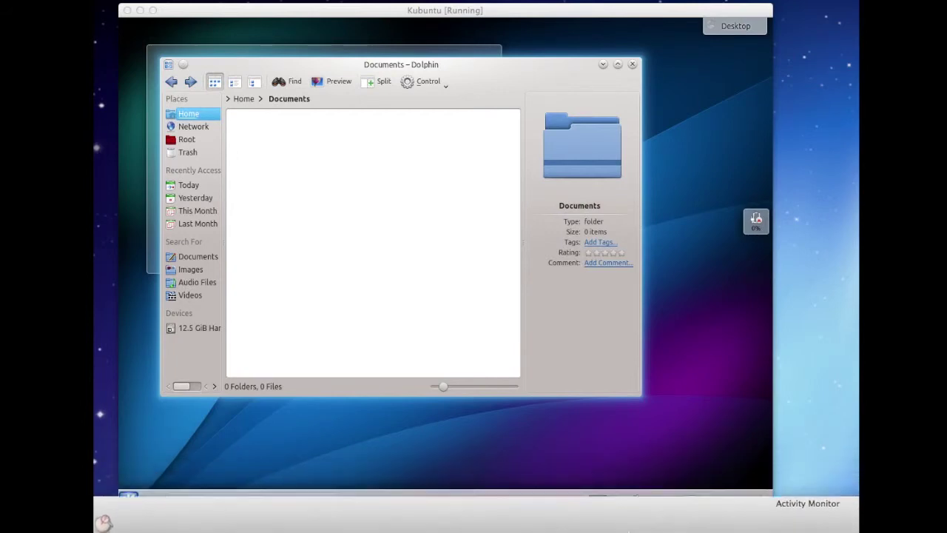
left_click_drag(501, 500, 556, 231)
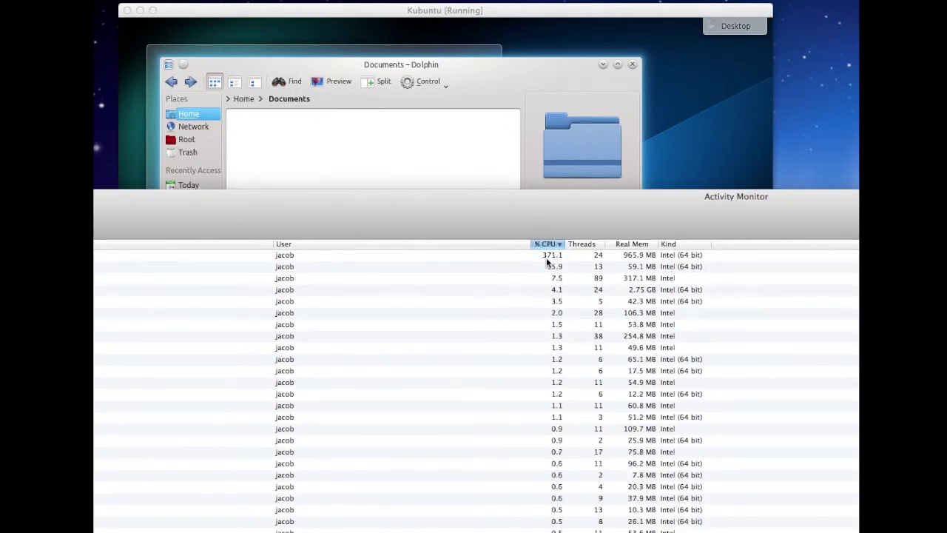
left_click_drag(96, 196, 567, 299)
left_click(564, 298)
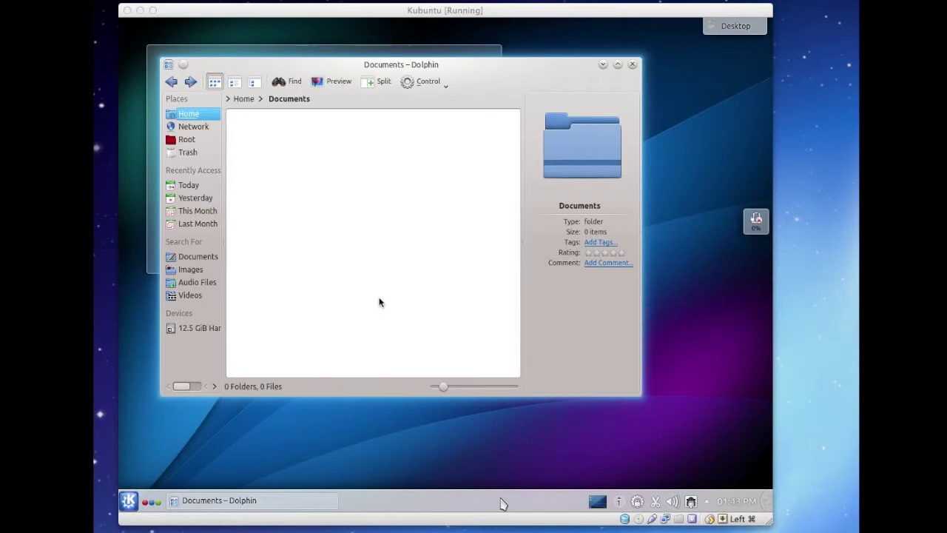
left_click(398, 383)
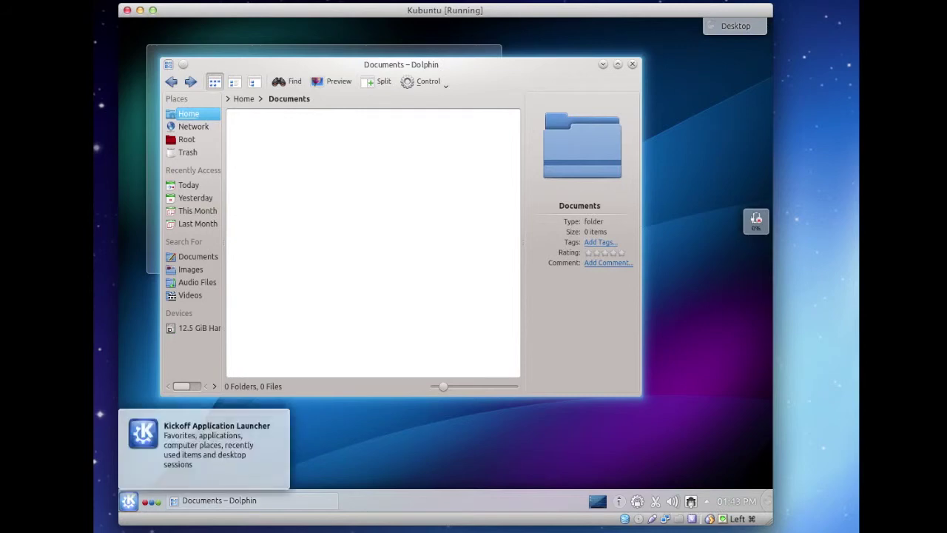
Open the application launcher and look through its Favorites, Applications and Computer sections.
left_click(129, 500)
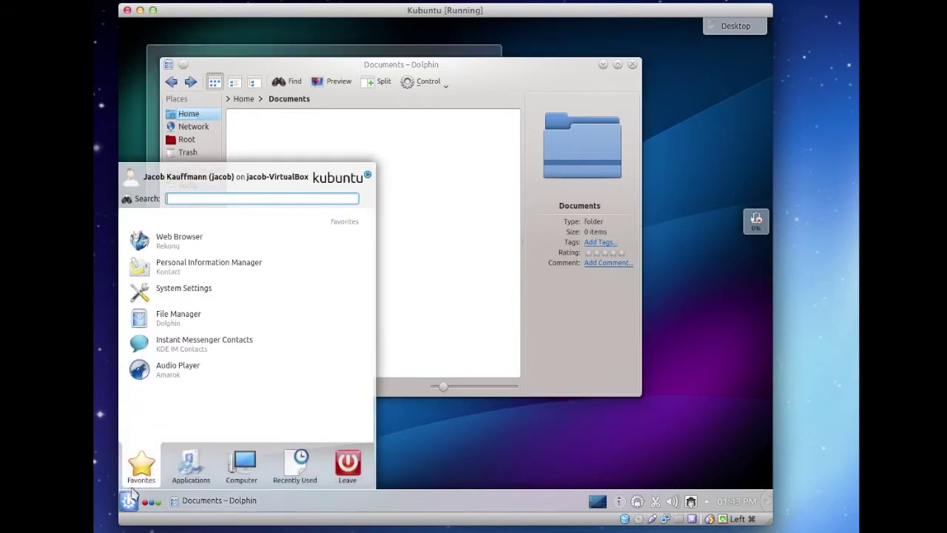
left_click(207, 473)
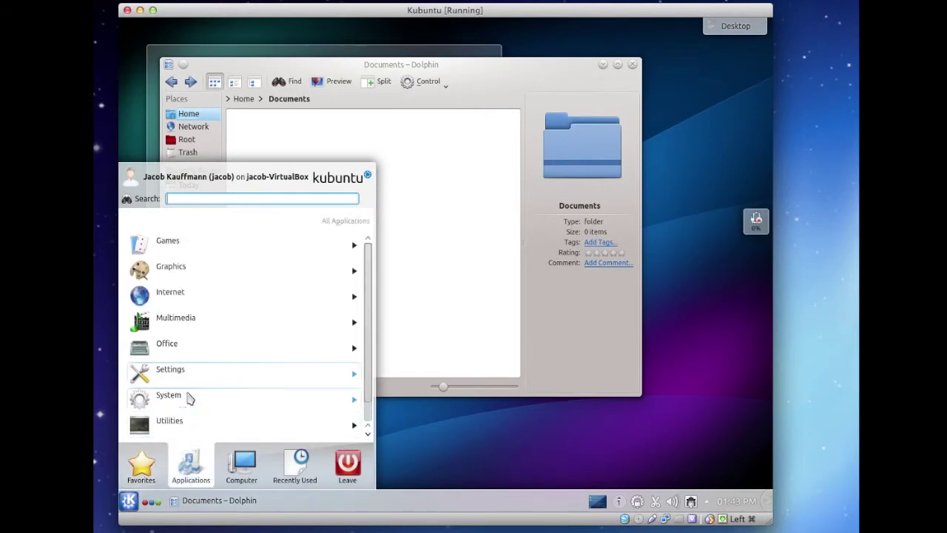
mouse_move(134, 459)
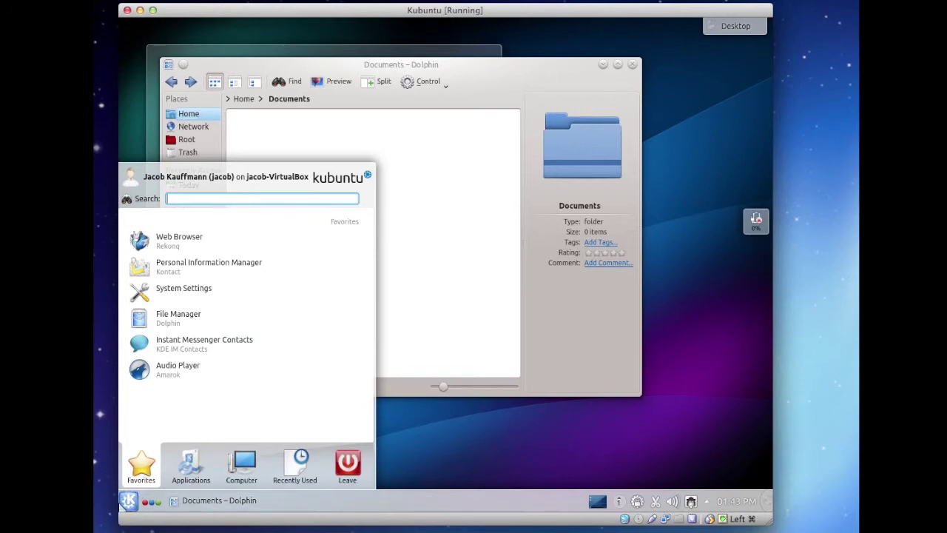
left_click(188, 465)
left_click(229, 462)
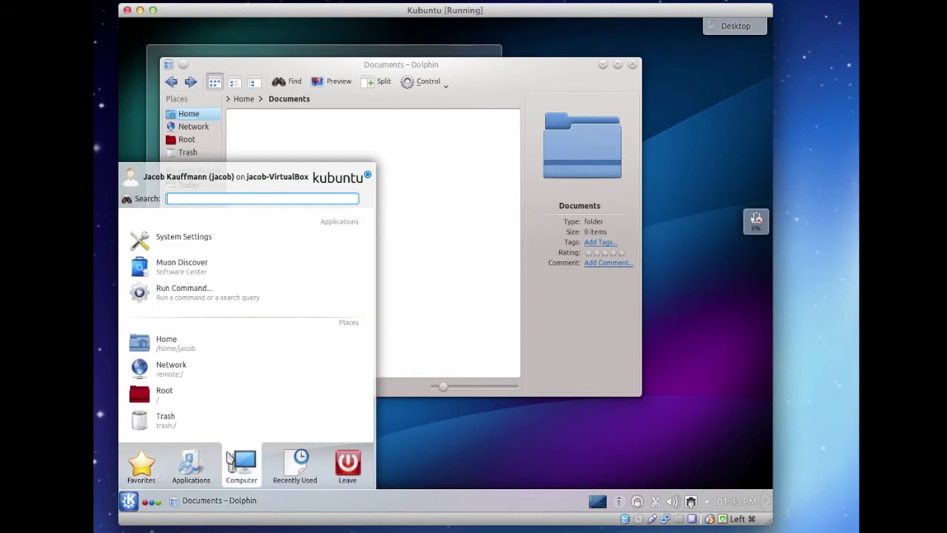
left_click(133, 460)
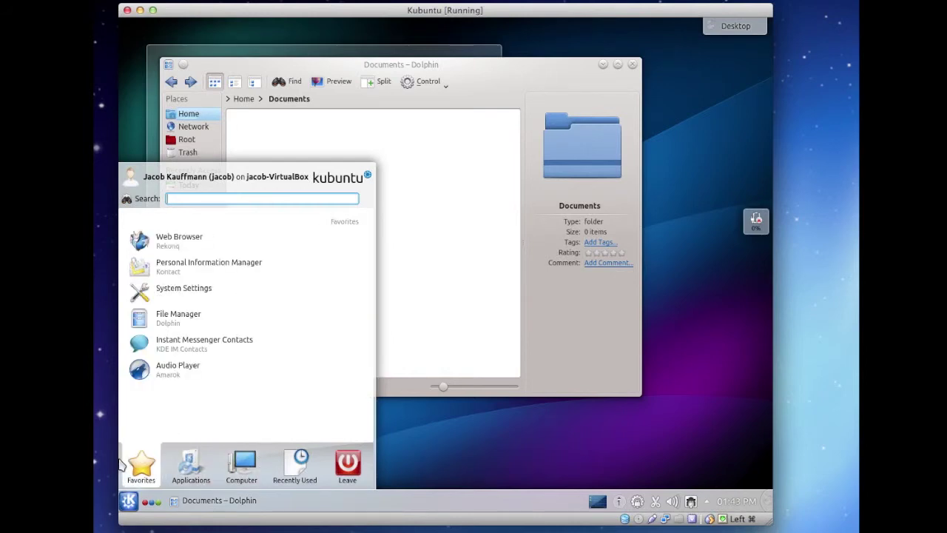
left_click(177, 470)
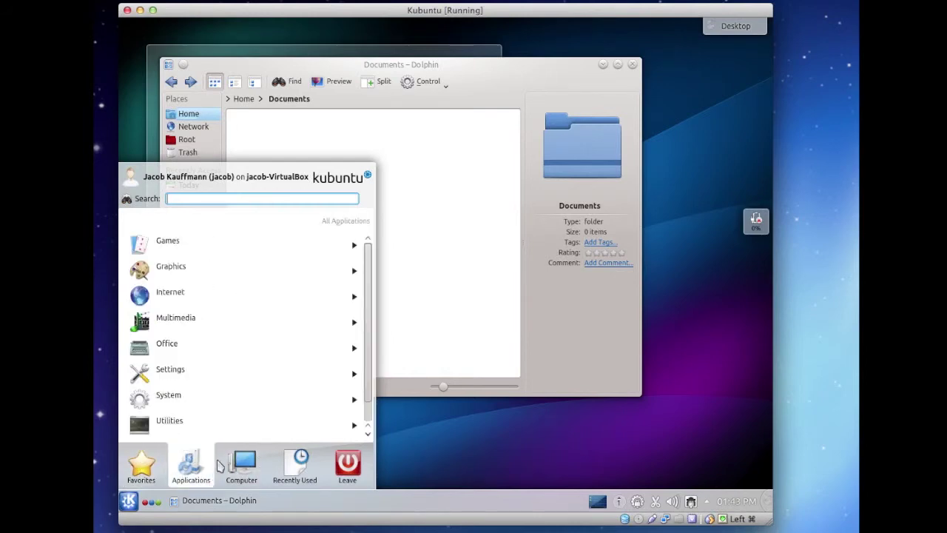
left_click(228, 465)
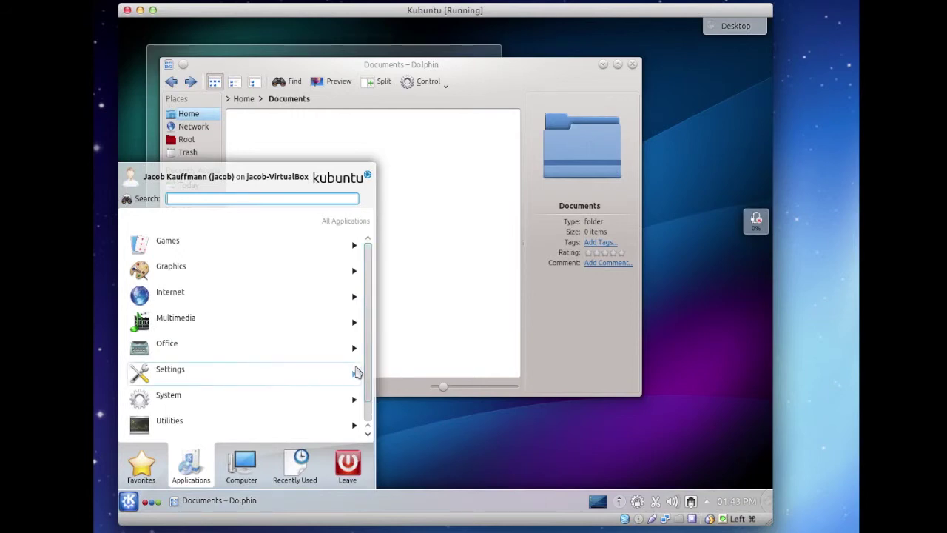
View the Graphics and Settings categories under all applications in the launcher.
left_click(291, 286)
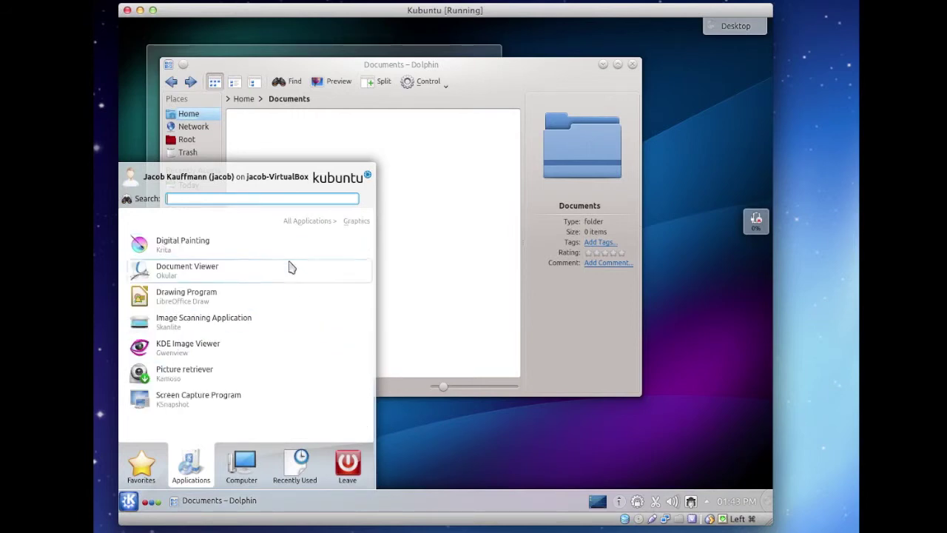
left_click(312, 224)
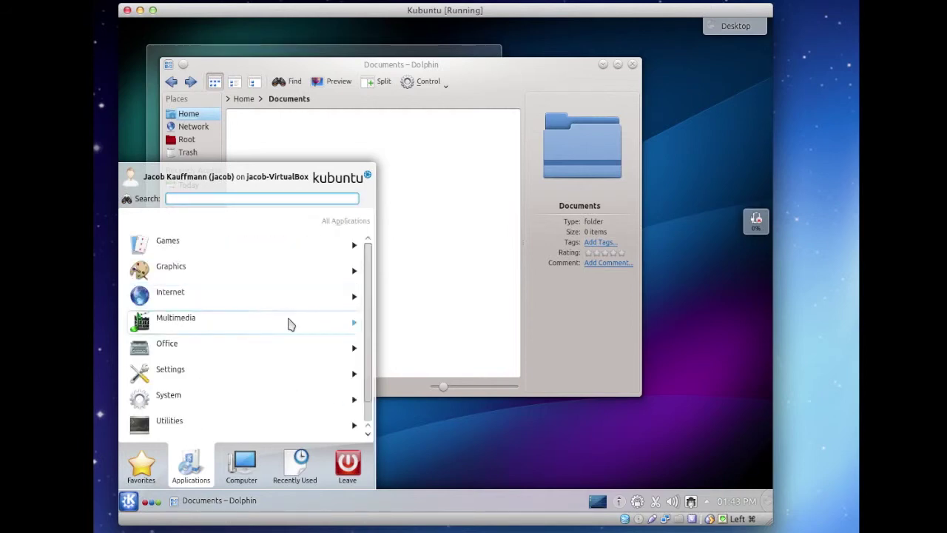
left_click(282, 371)
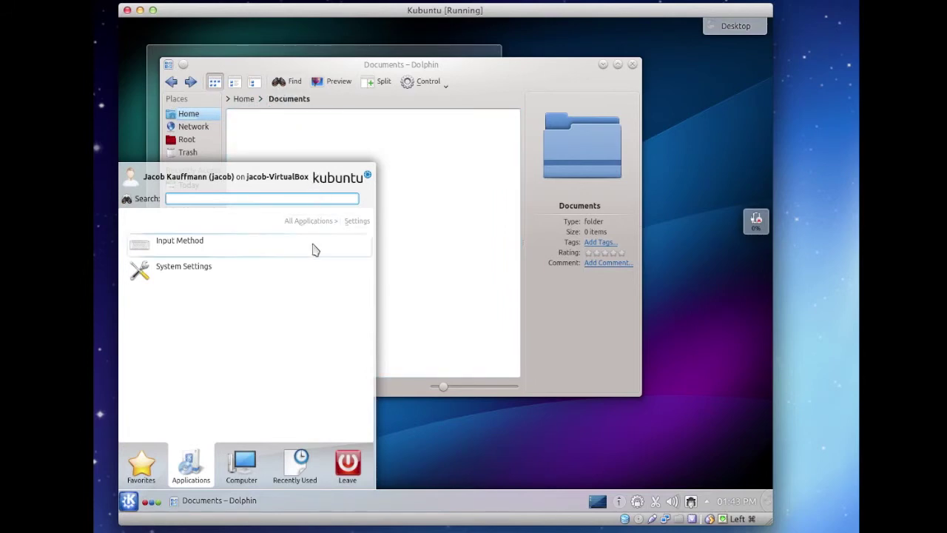
mouse_move(136, 465)
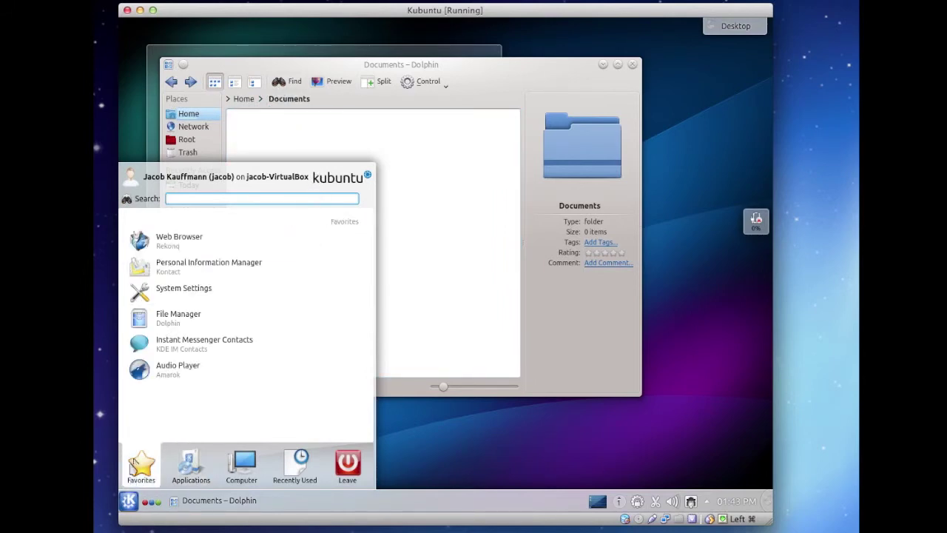
mouse_move(174, 480)
mouse_move(219, 472)
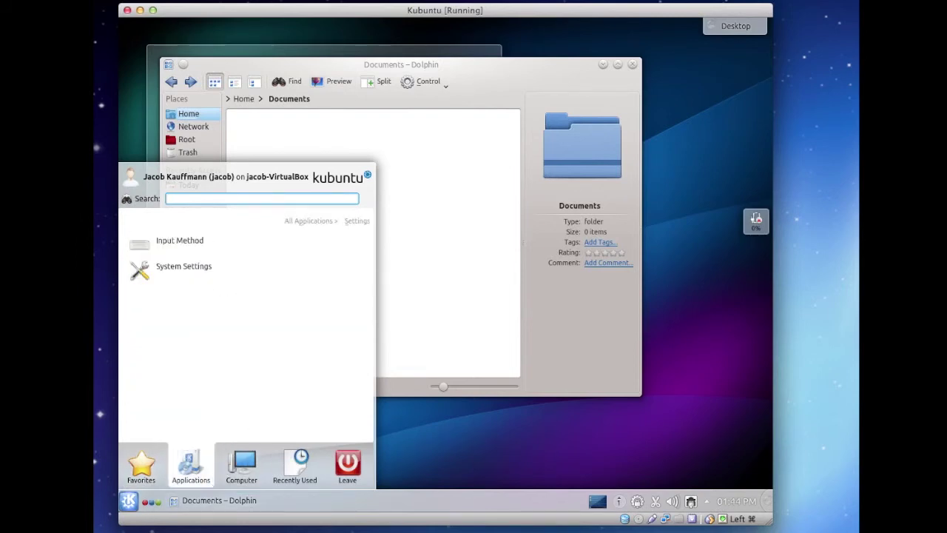
Reopen the application launcher and view the recently used applications.
left_click(129, 500)
left_click(128, 500)
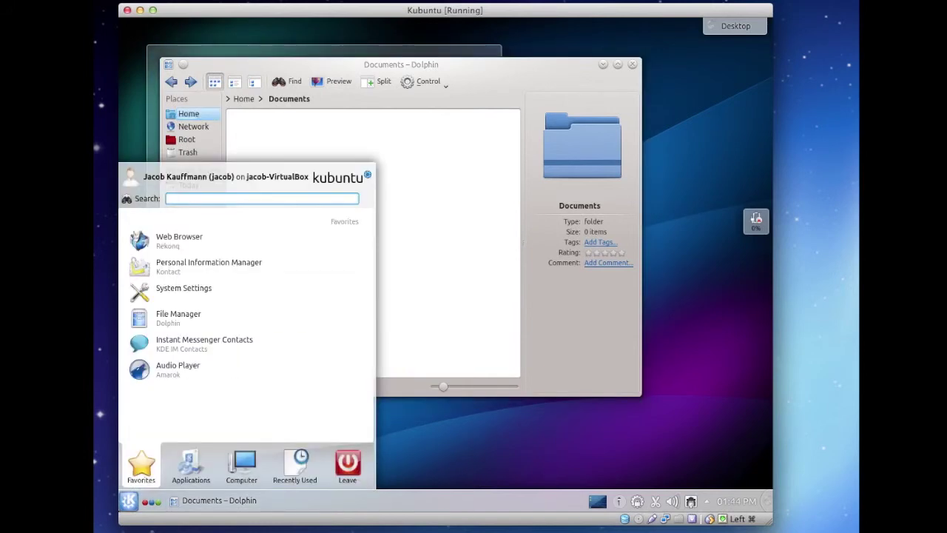
mouse_move(321, 477)
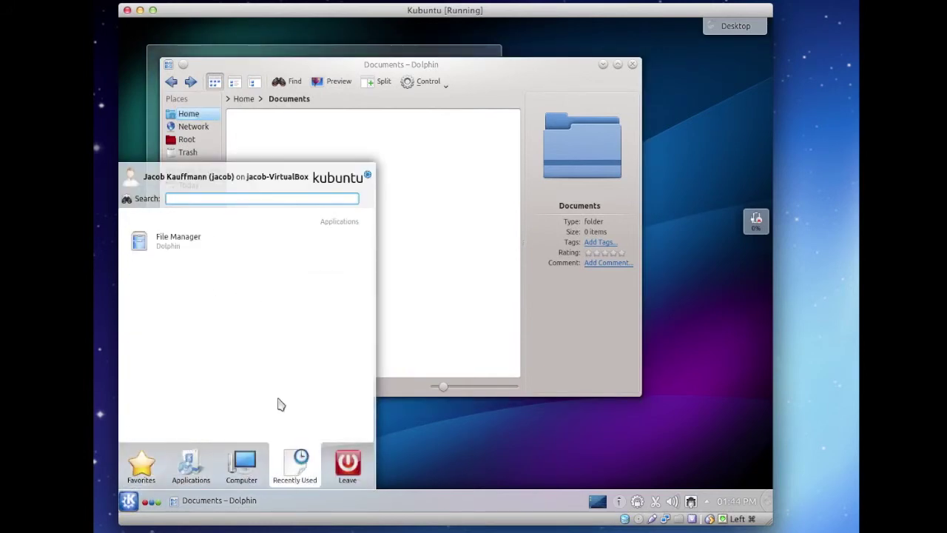
Shut down Kubuntu from the launcher's session and system options and confirm turning off the computer.
mouse_move(337, 460)
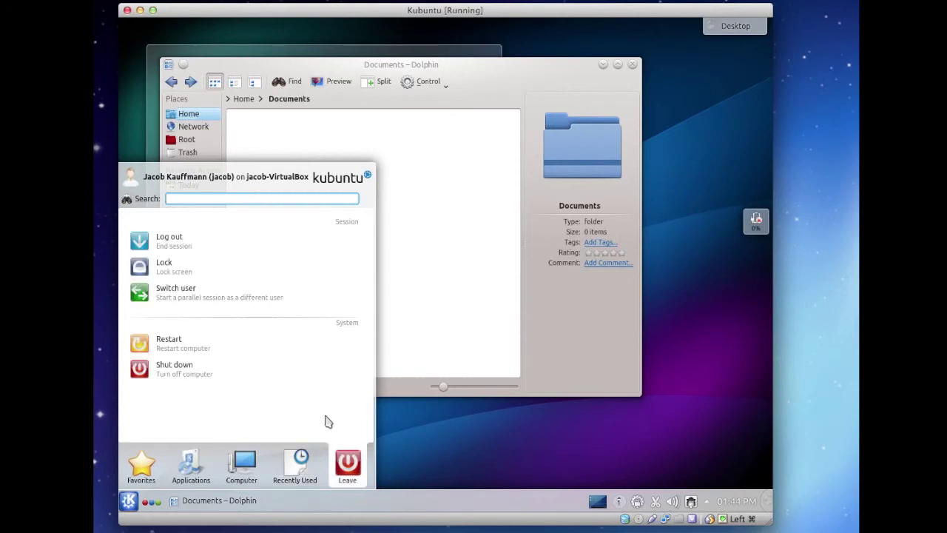
left_click(269, 375)
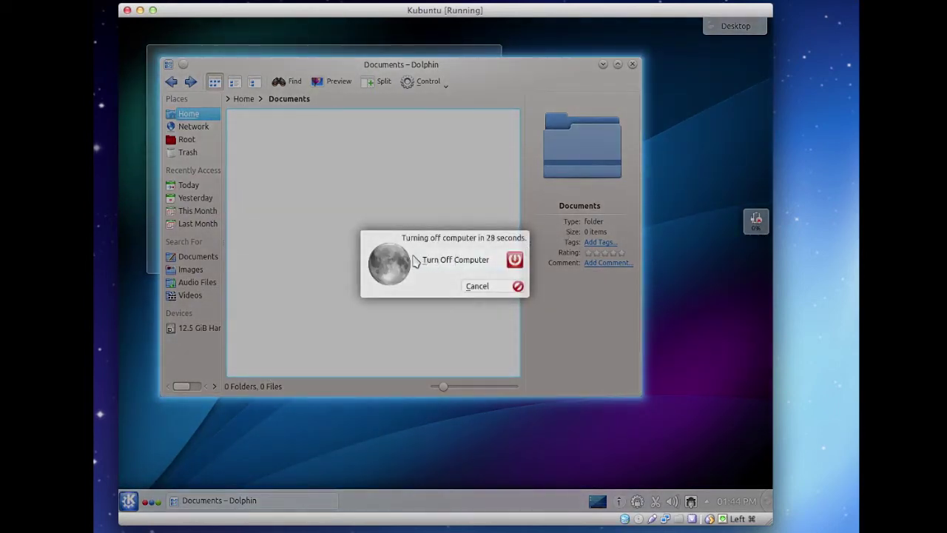
left_click(487, 260)
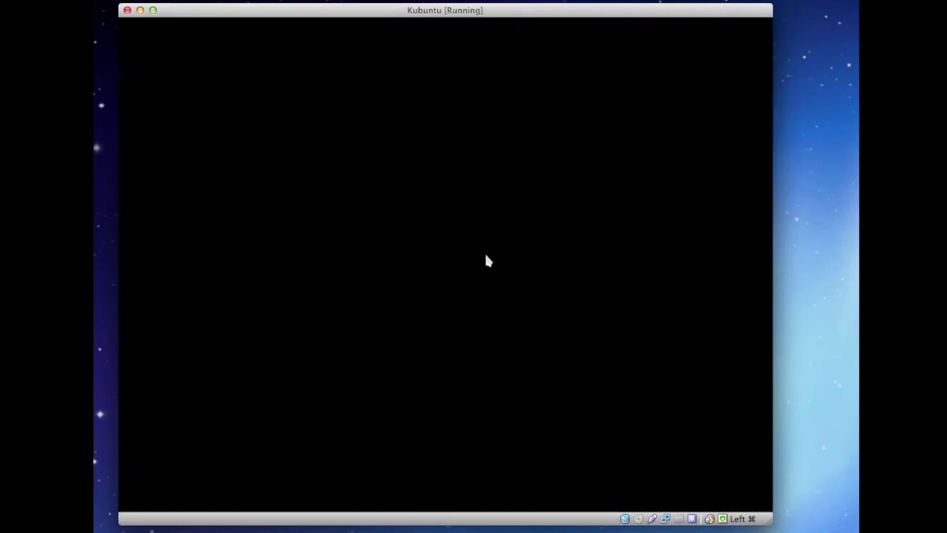